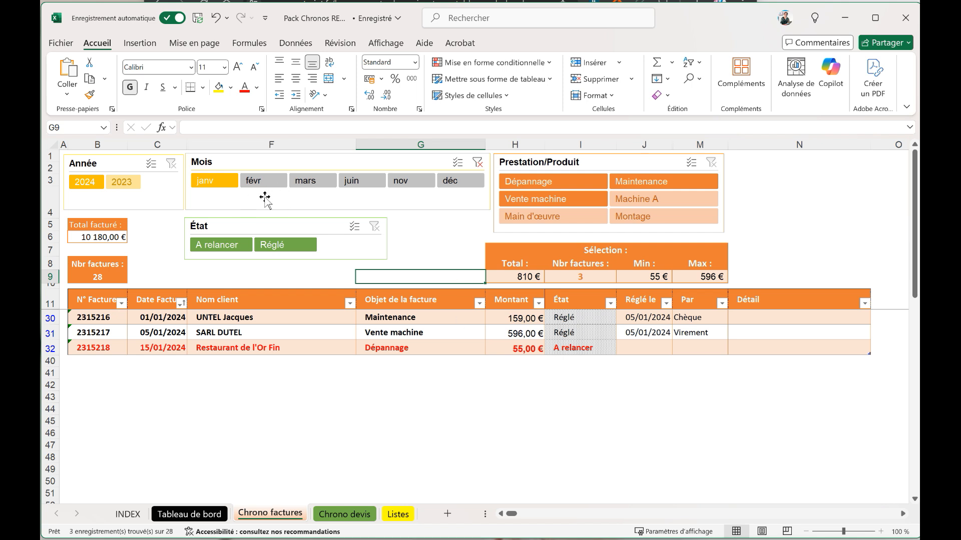
- Filter the invoices to the months janv through mars with status A relancer, and switch the status to Réglé
click(276, 182)
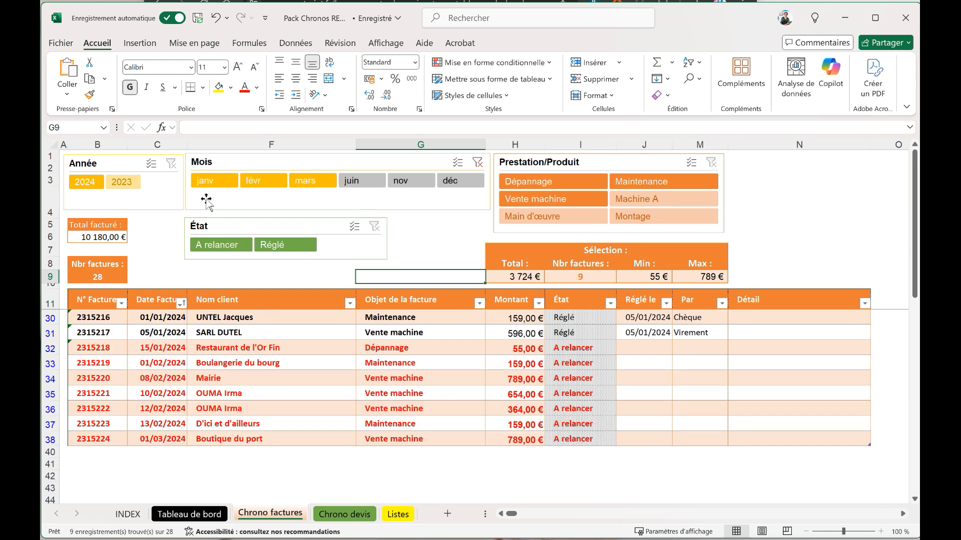
click(243, 249)
click(281, 250)
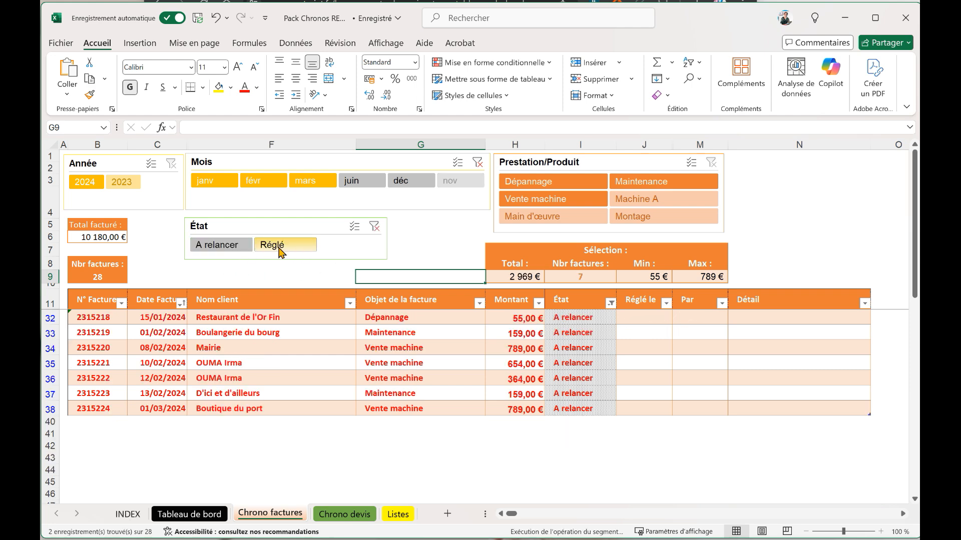
- Filter the paid invoices by the service Main d'œuvre, clear that service filter and look through the list
click(570, 216)
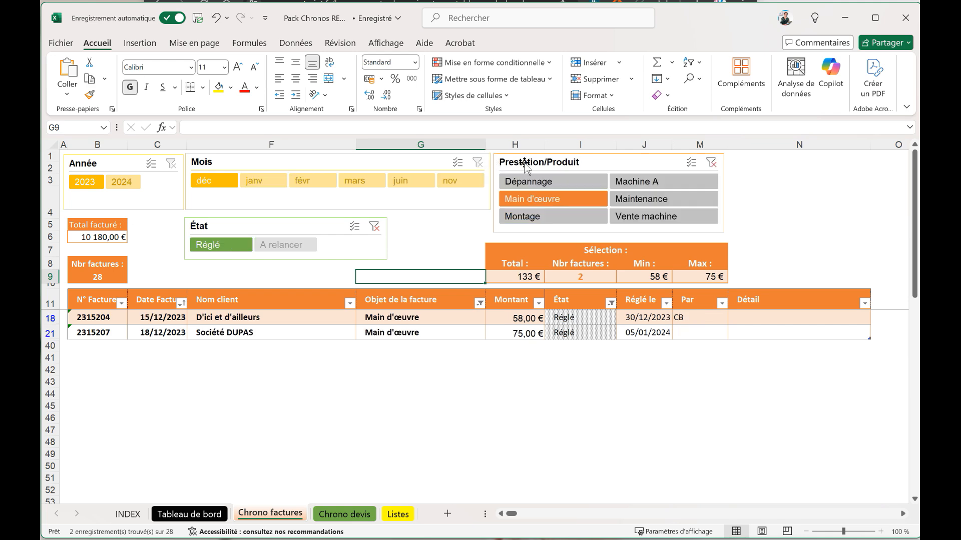
click(710, 162)
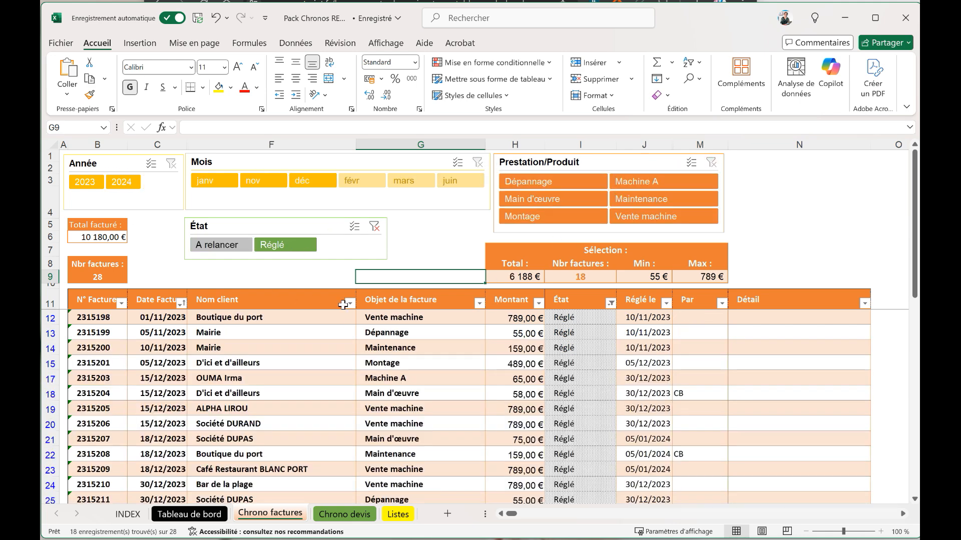
scroll(377, 425, down, 4)
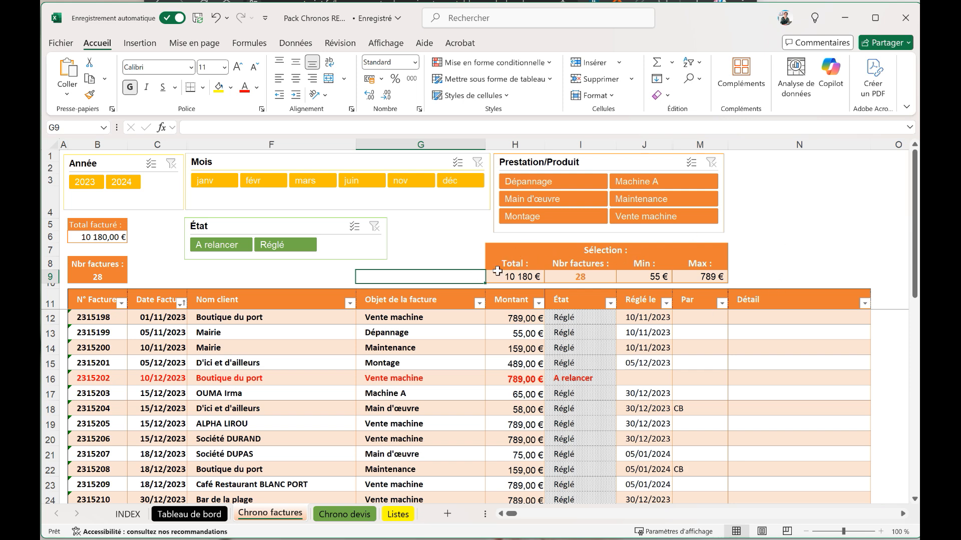
- Look through the full invoice list and inspect the selection summary's invoice count, minimum, maximum and total formulas
click(523, 363)
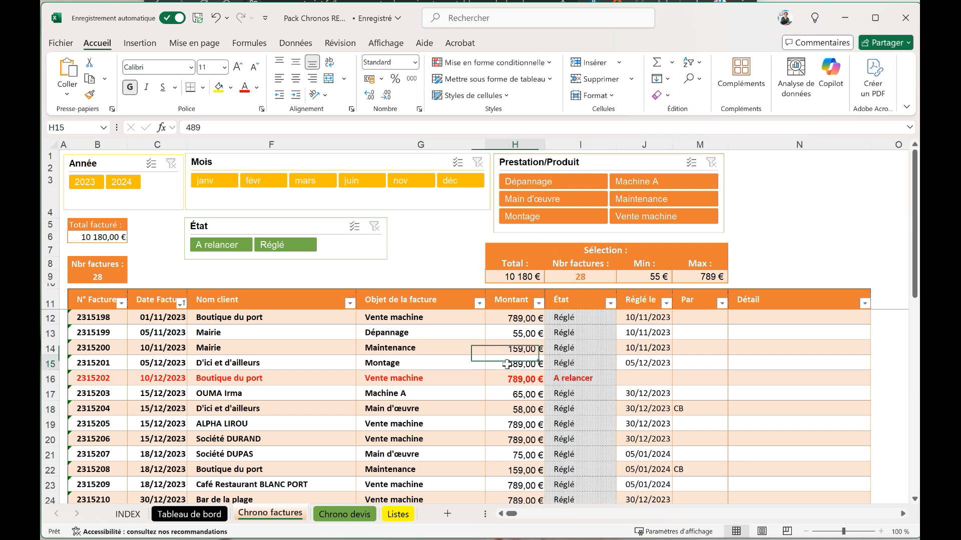
scroll(546, 358, down, 10)
scroll(553, 356, up, 10)
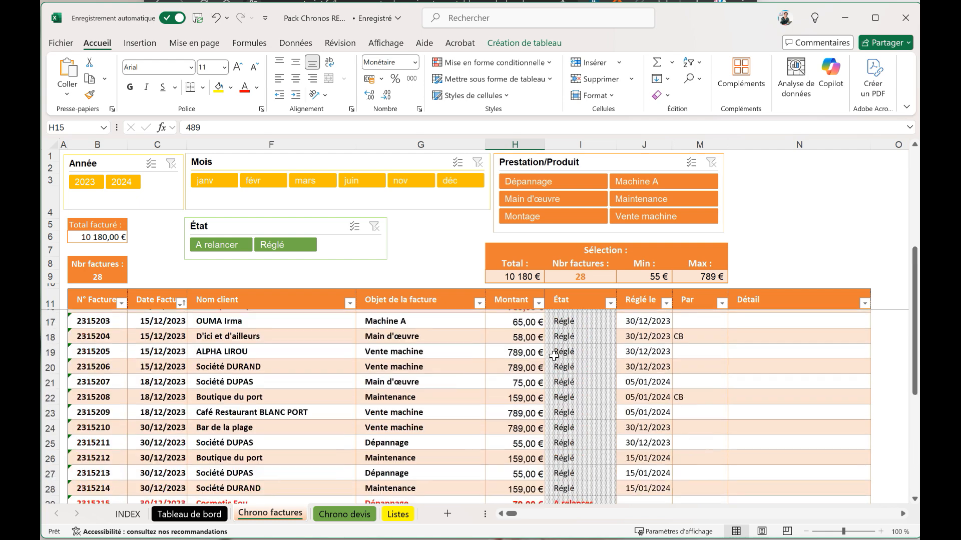
click(597, 275)
click(650, 277)
click(717, 276)
click(521, 277)
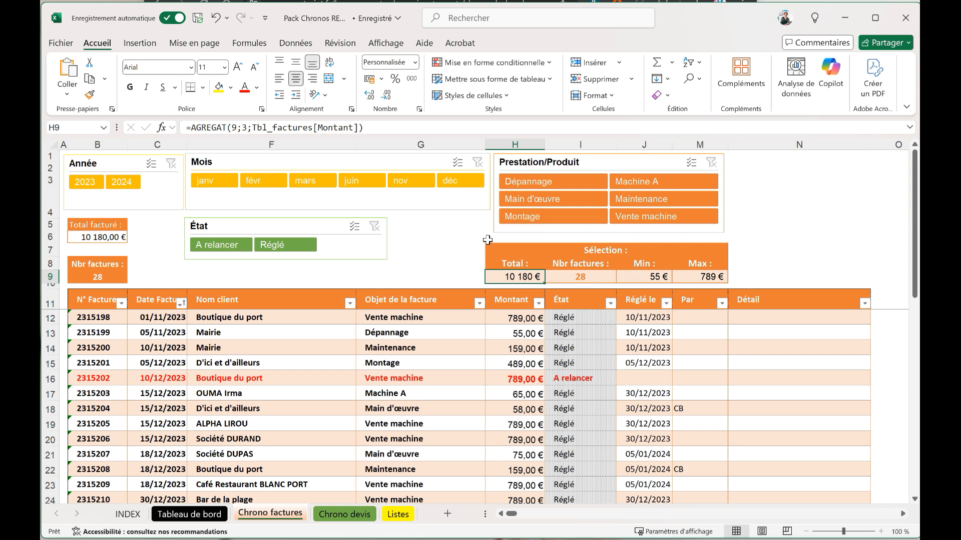
- Filter the invoices to févr and mars 2024, and clear the month filter
click(121, 181)
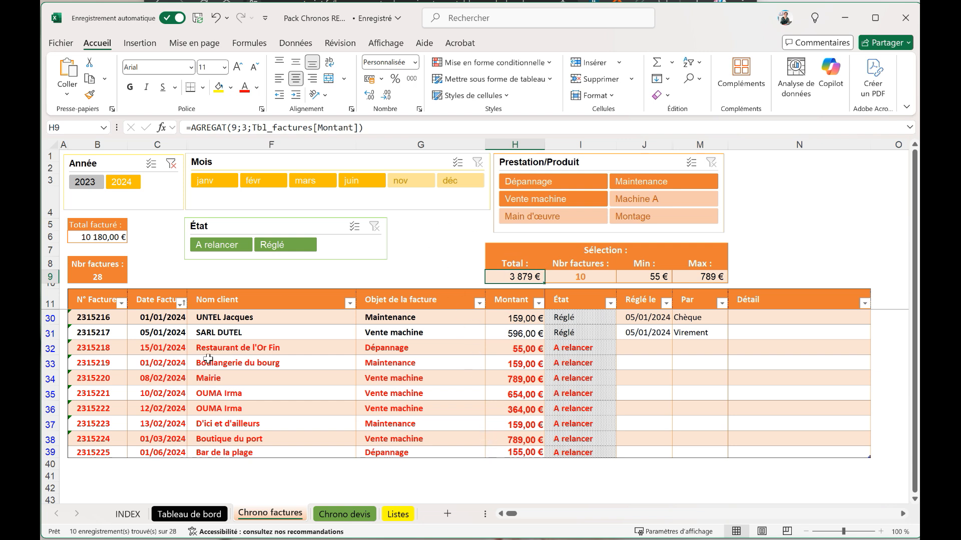
click(273, 181)
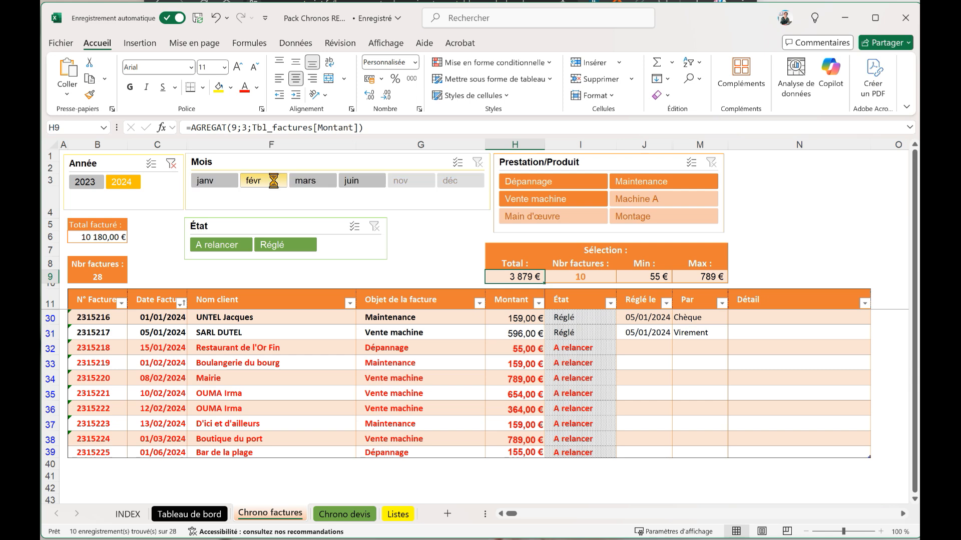
ctrl+click(305, 182)
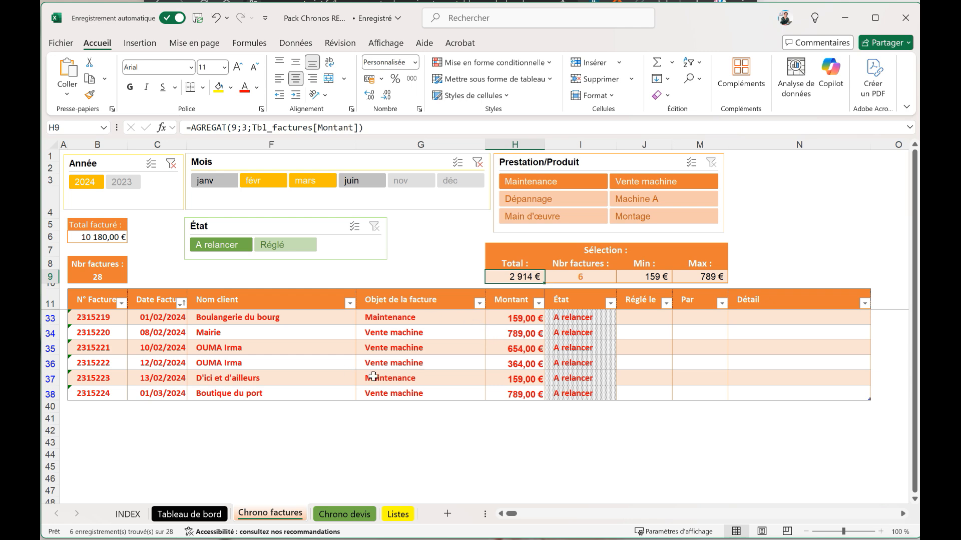
click(477, 163)
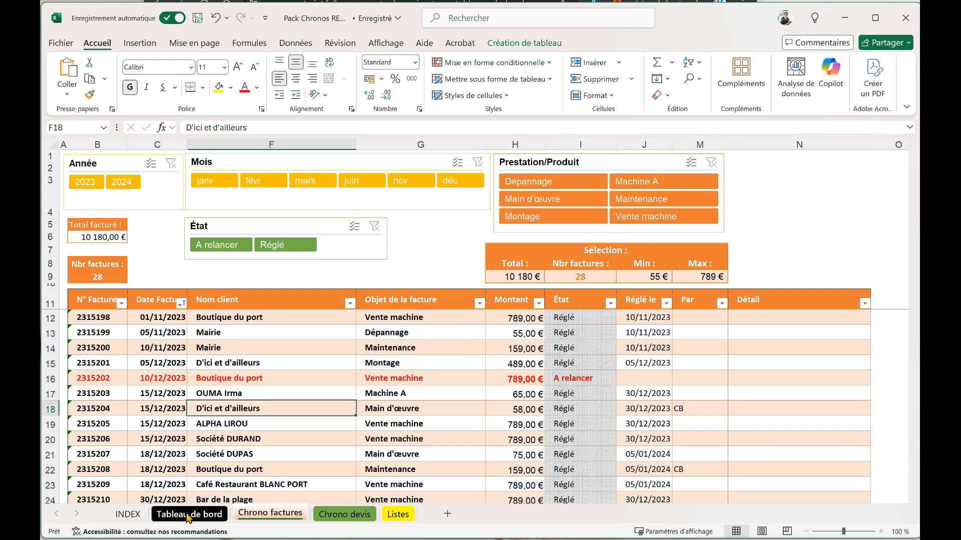
- Open the Tableau de bord sheet, filter the quote date timeline to Tr4 2023, and reset it to all periods
click(188, 515)
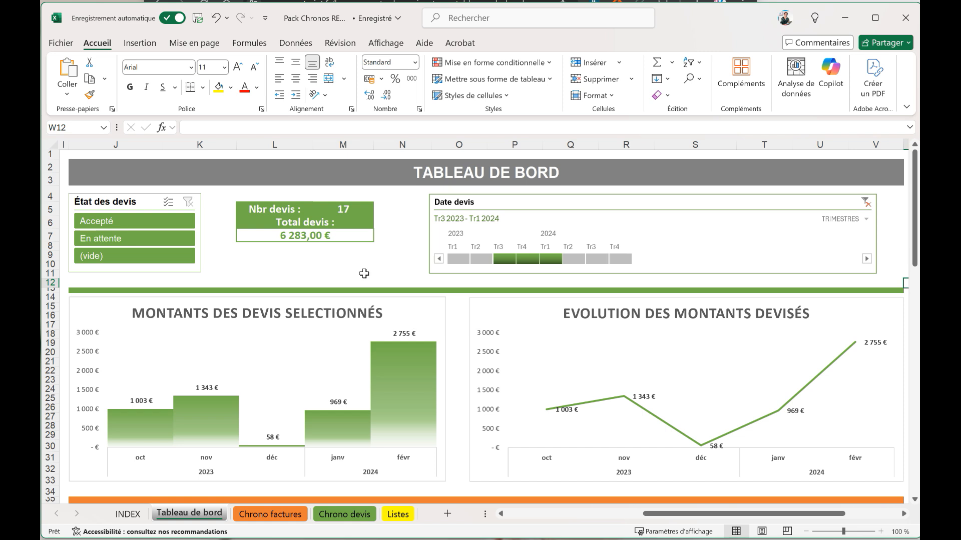
drag(454, 259, 629, 260)
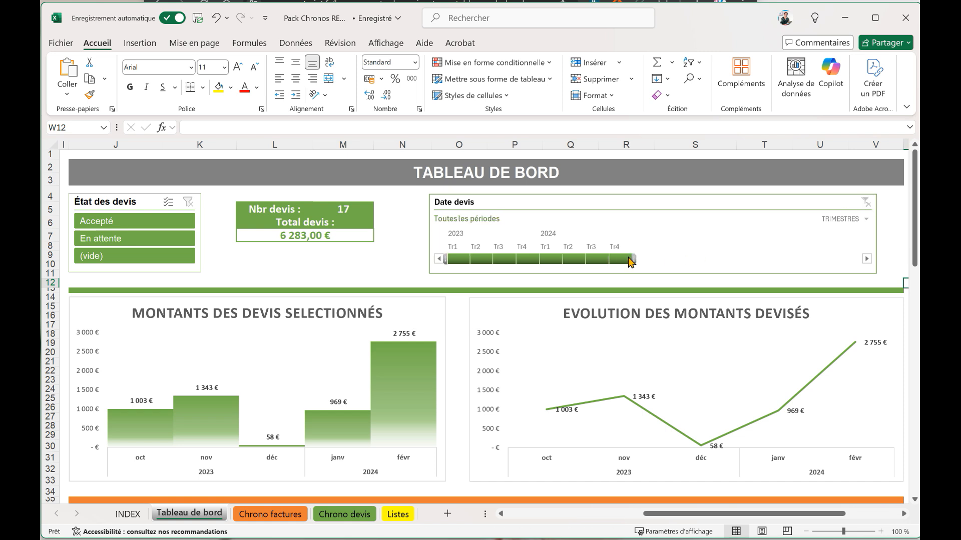
click(532, 261)
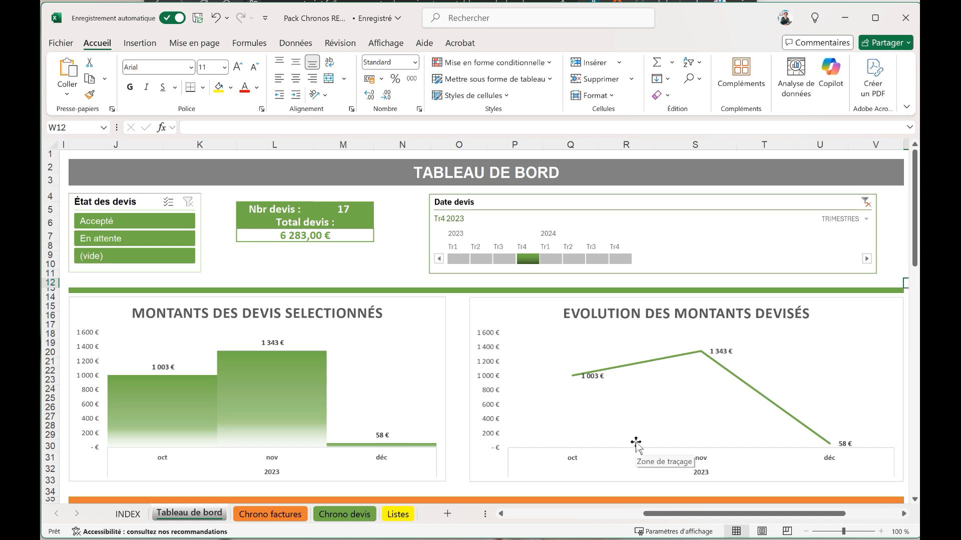
click(866, 204)
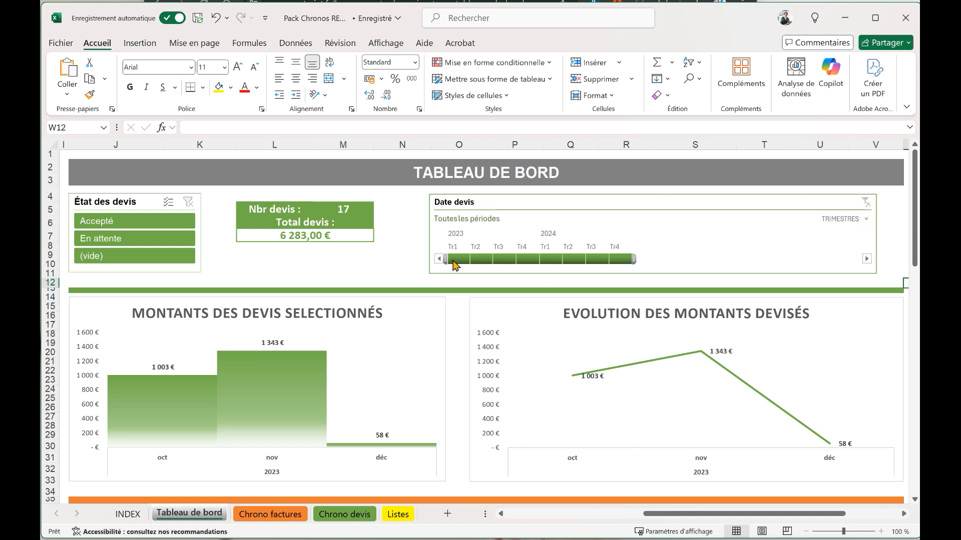
- Filter the quote charts by status Accepté and by En attente, clearing the status filter after each
click(167, 230)
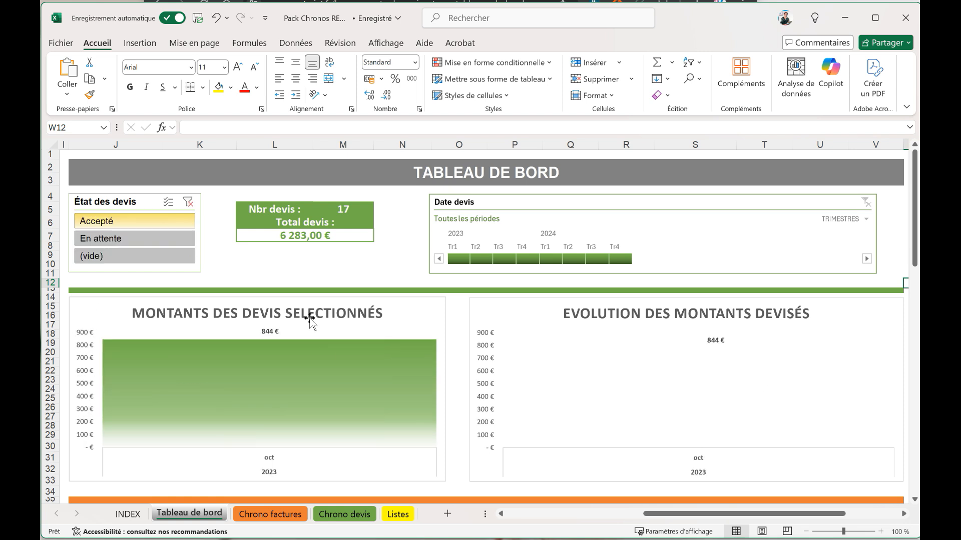
click(184, 203)
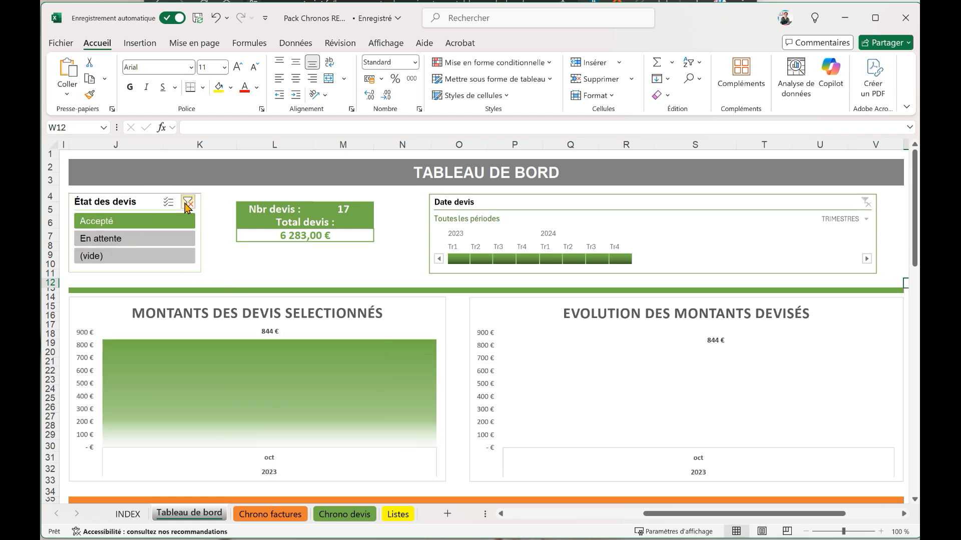
click(163, 239)
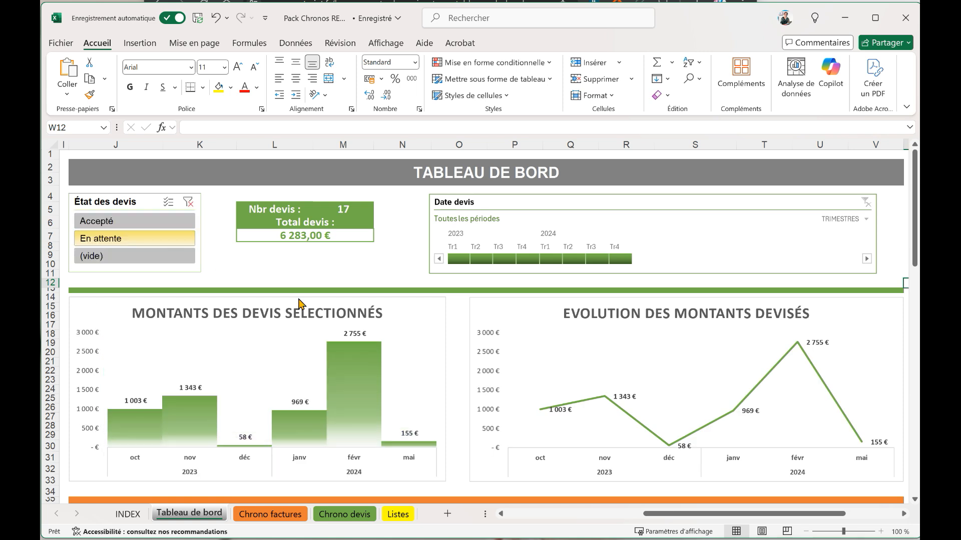
click(188, 203)
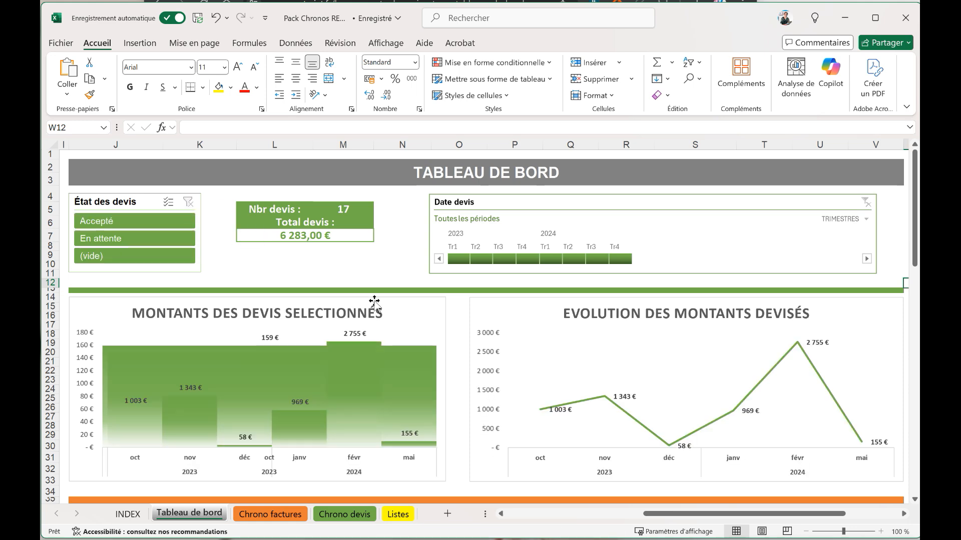
- Filter the dashboard's invoice charts to status A relancer and review the breakdown tables by status, month and client
scroll(378, 300, down, 7)
scroll(375, 302, down, 3)
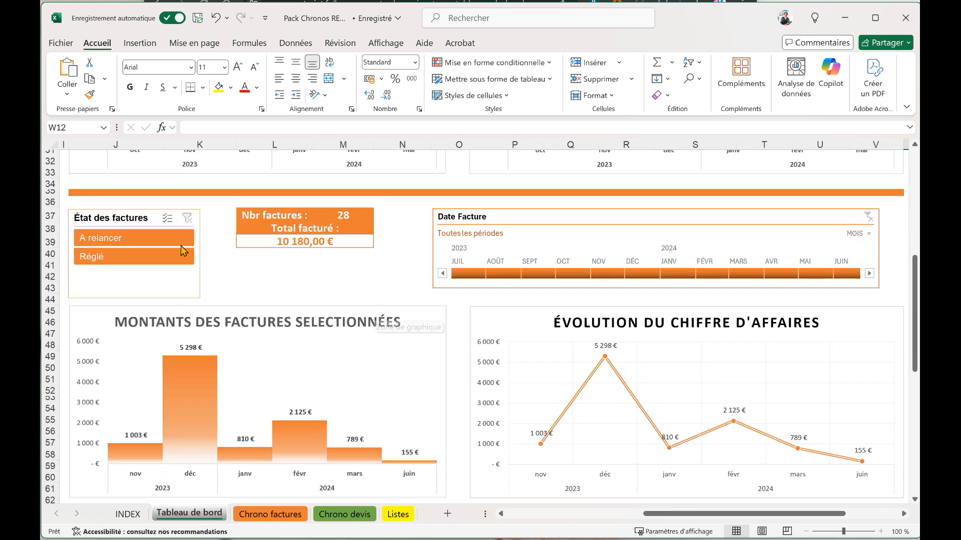
click(135, 239)
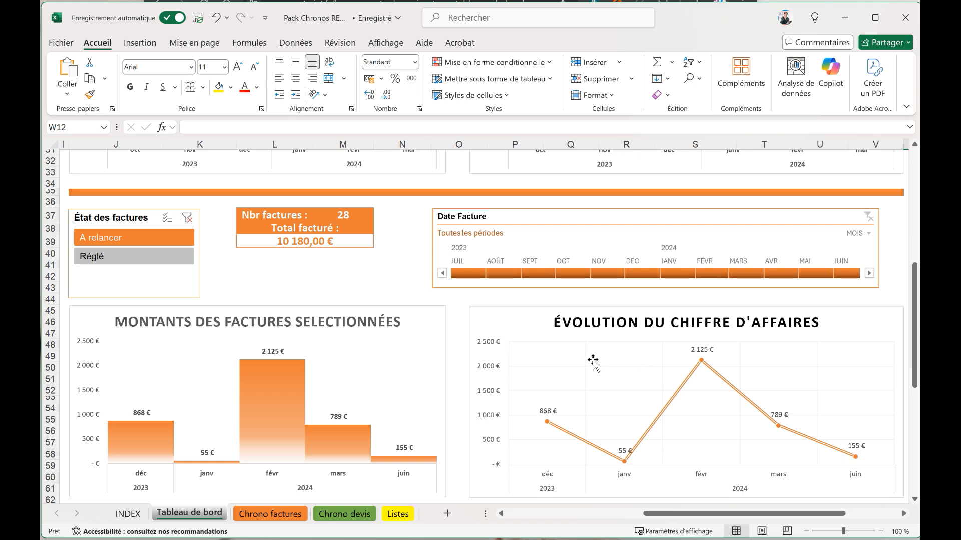
scroll(593, 363, down, 1)
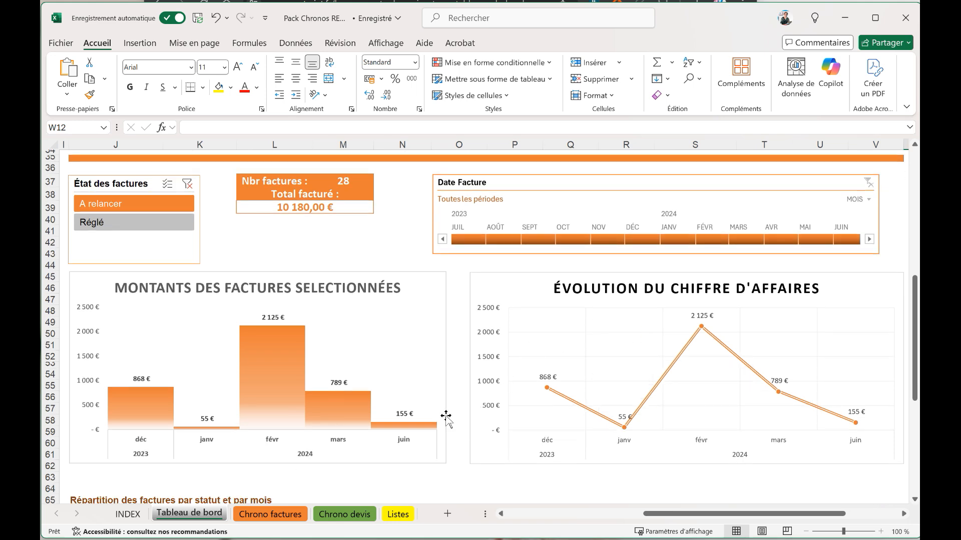
scroll(446, 418, down, 5)
scroll(445, 418, down, 4)
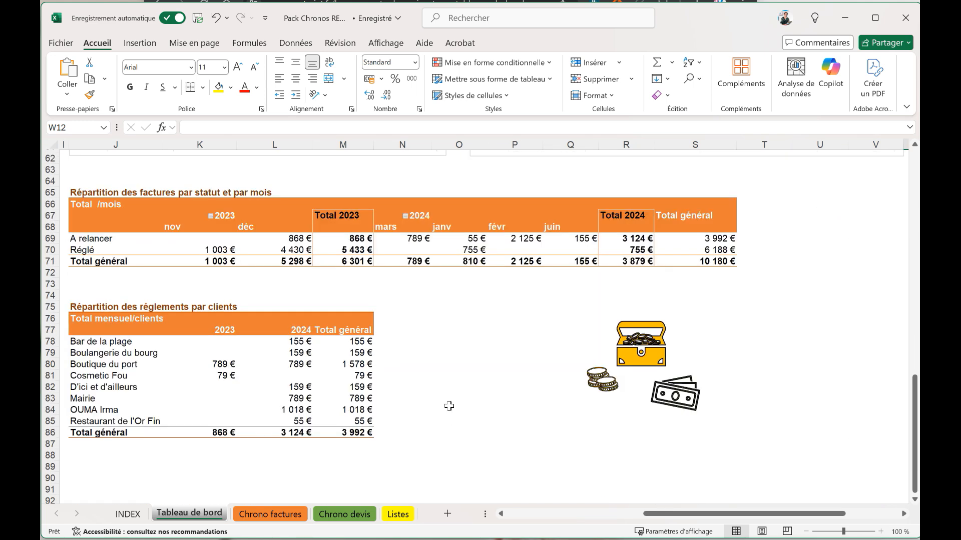
scroll(445, 418, up, 1)
scroll(391, 339, up, 19)
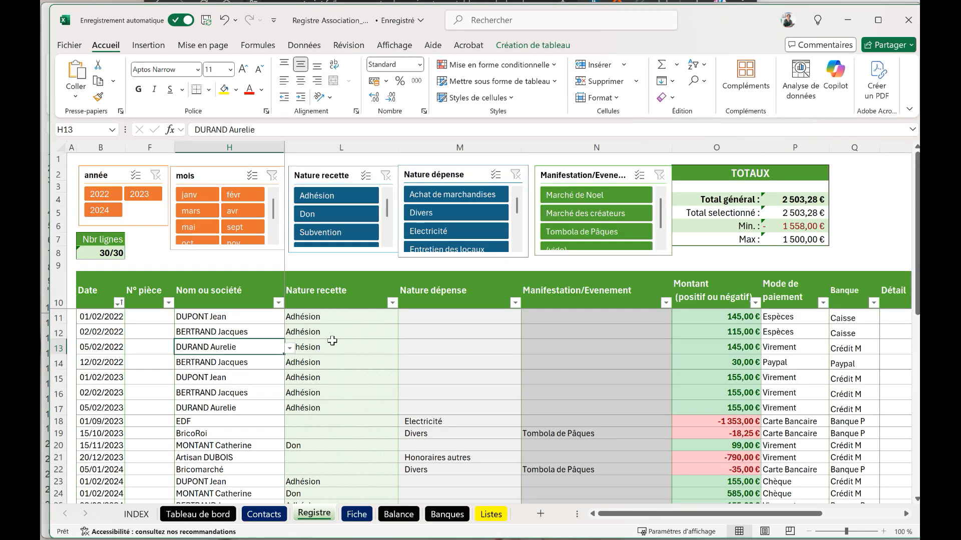
- Look through the income and expense entries in the association's Registre sheet
click(332, 341)
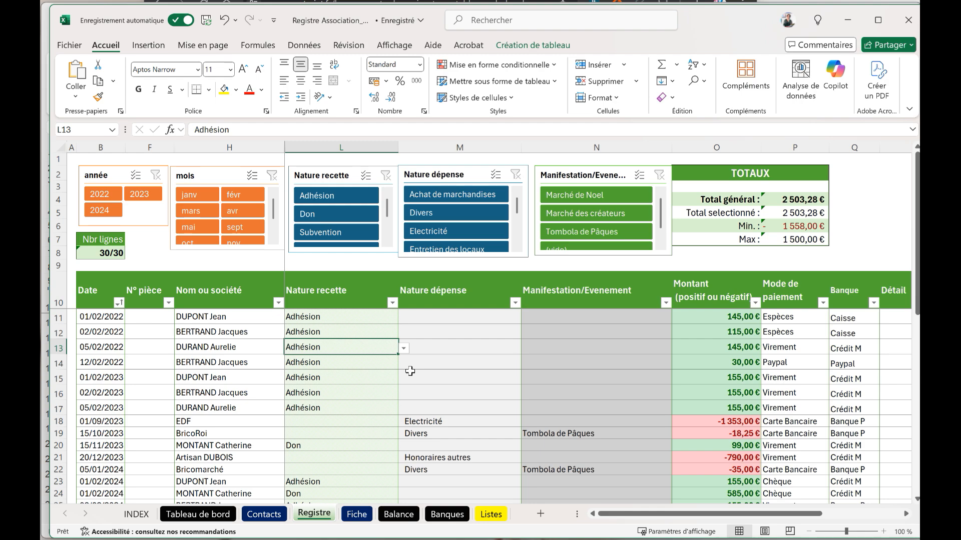
scroll(404, 364, down, 3)
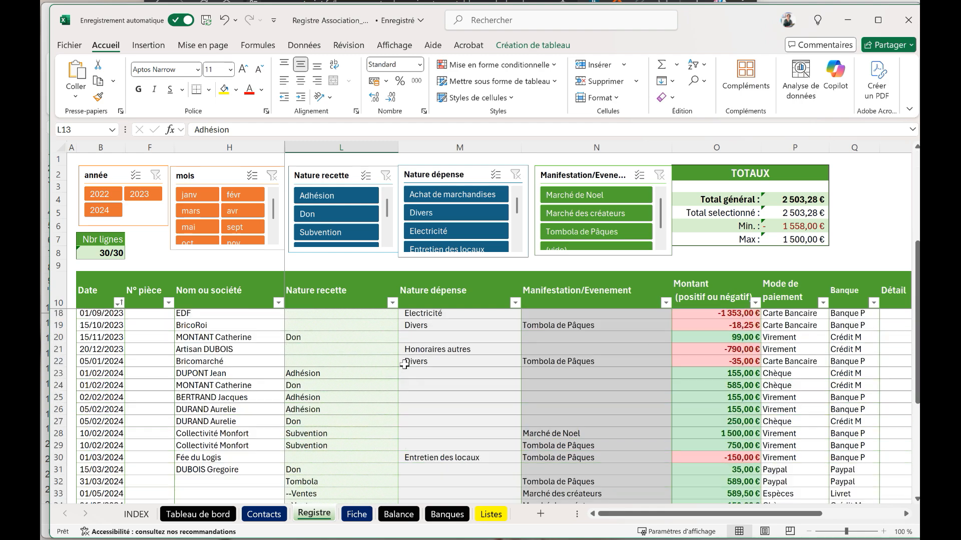
scroll(404, 364, up, 3)
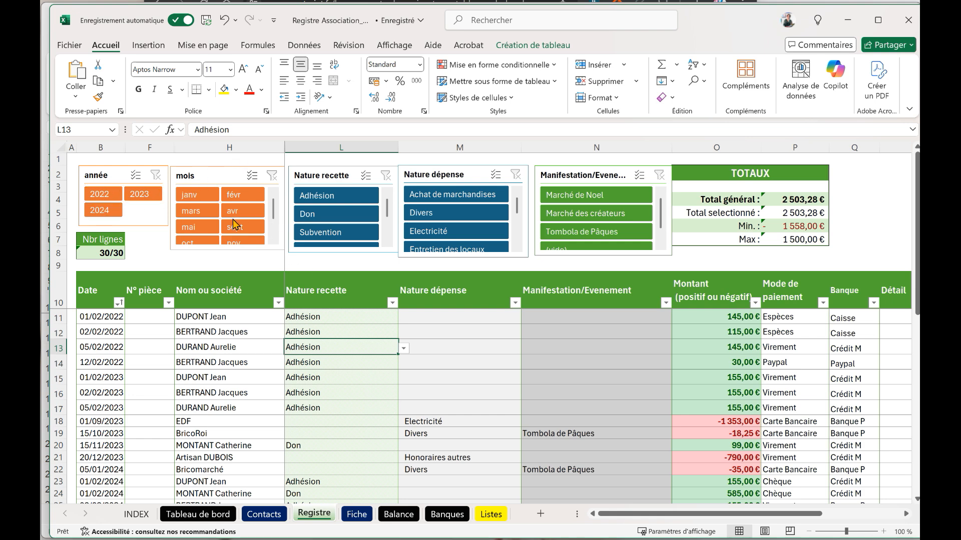
- Filter the register to receipts of type Don in 2023, and clear the year filter
click(361, 216)
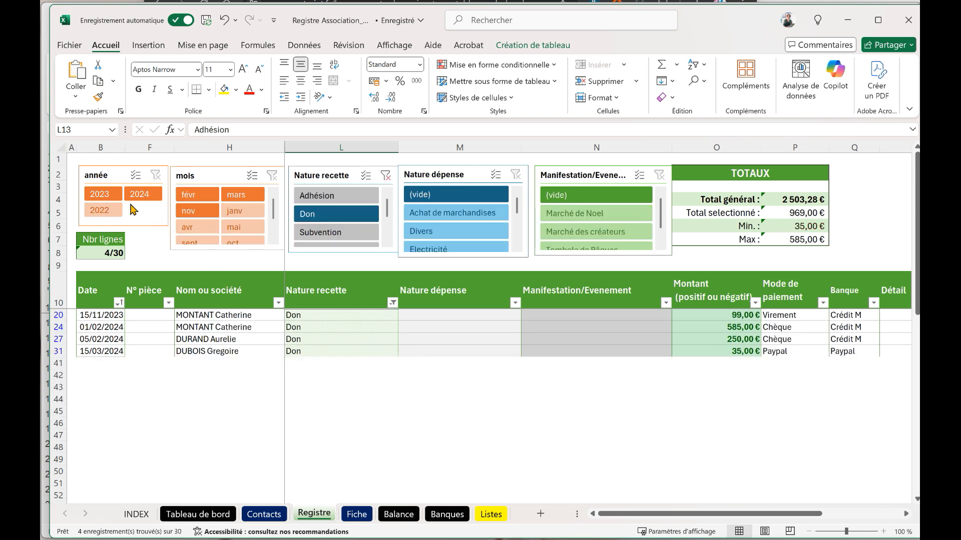
click(100, 194)
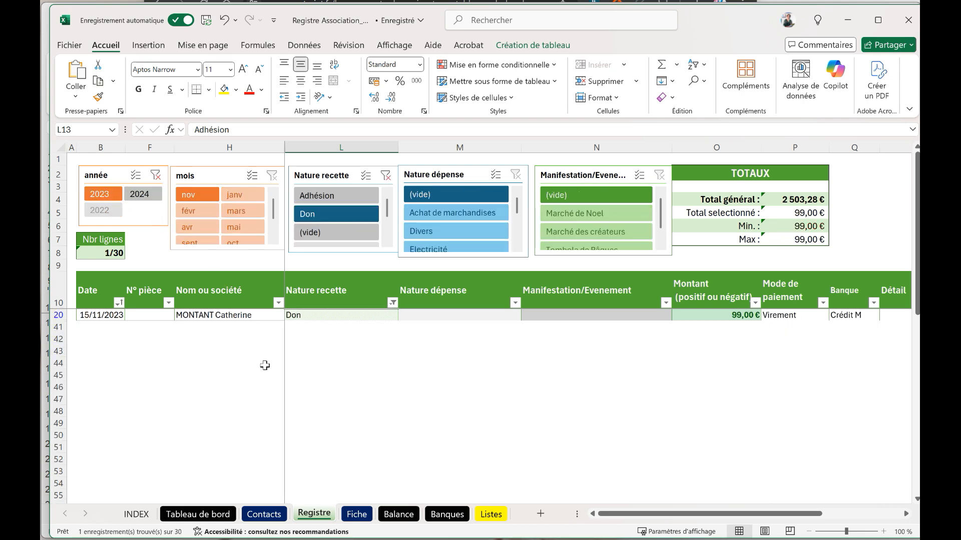
click(156, 175)
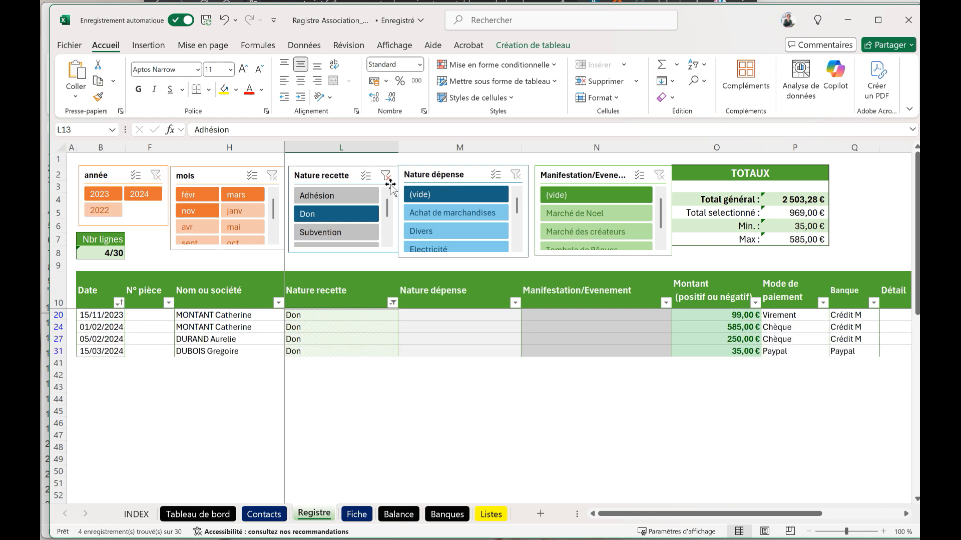
- Replace the receipt type filter with Adhésion and restrict the register to the year 2024
click(385, 177)
click(320, 195)
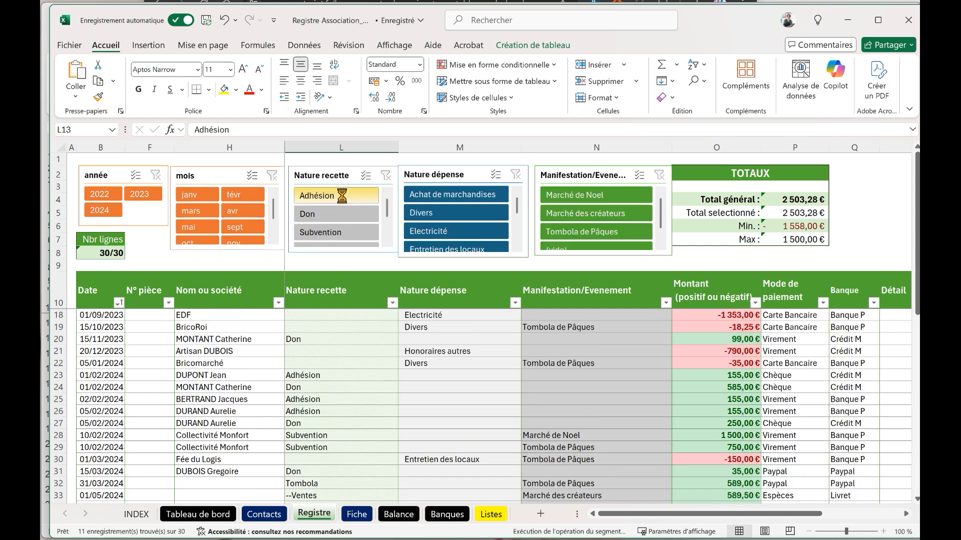
scroll(434, 386, up, 3)
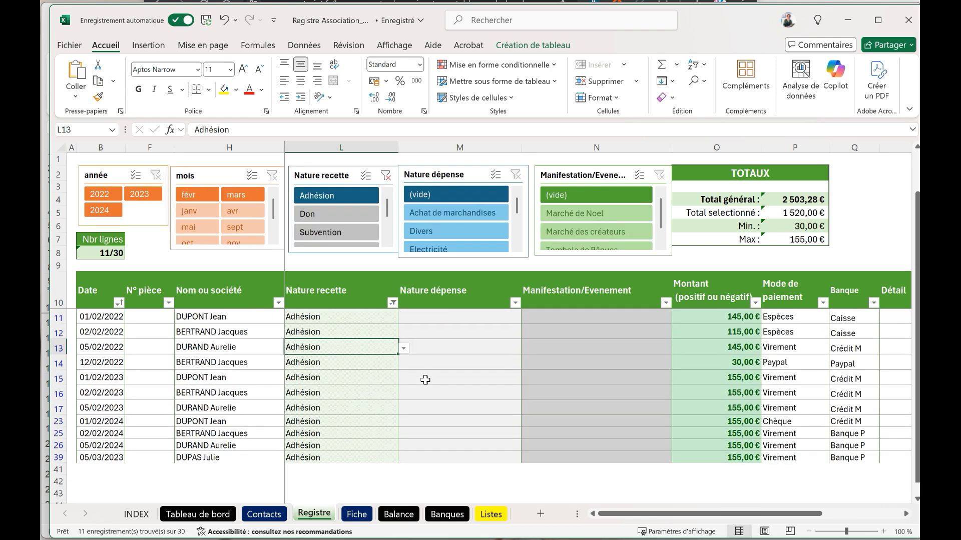
click(103, 211)
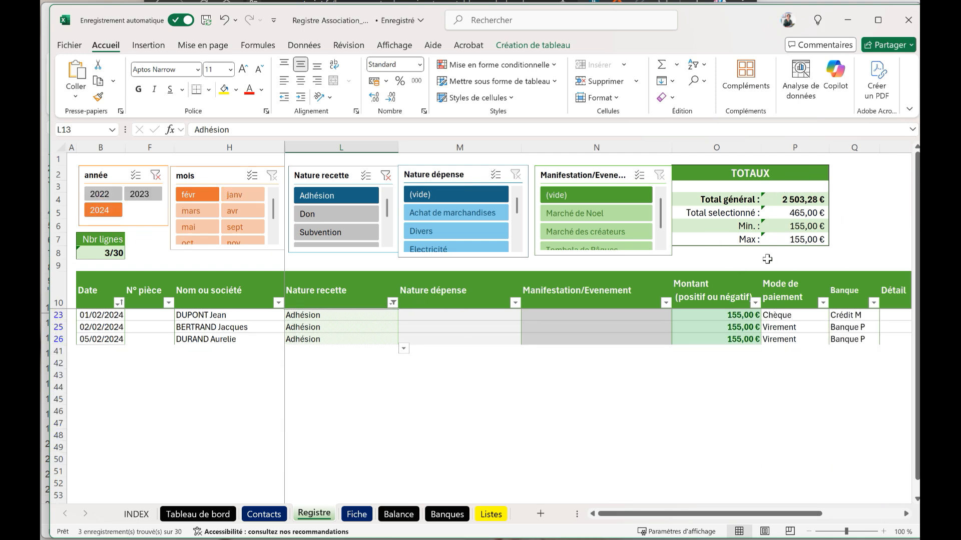
- Open the Contacts sheet of the association workbook
key(ctrl+Page_Up)
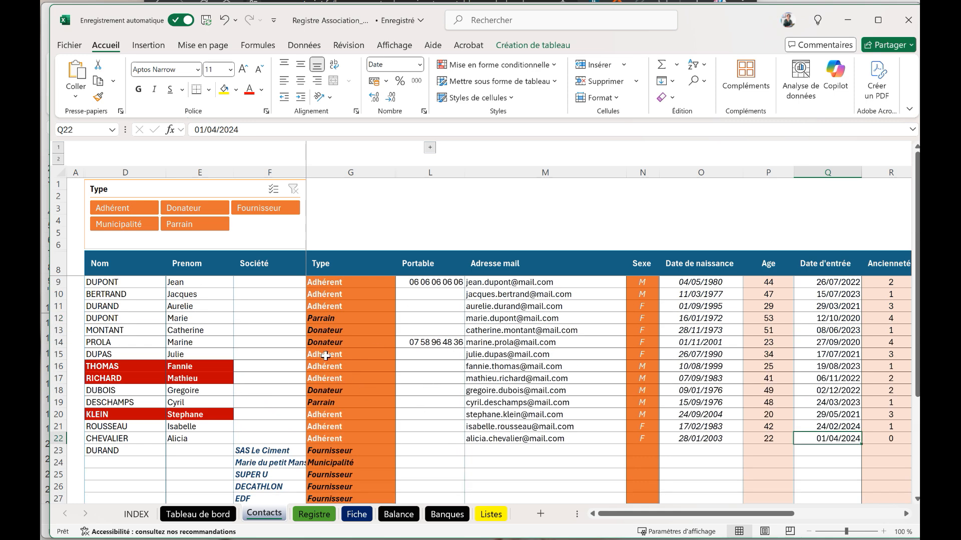
- Filter the association's contacts to type Adhérent, clear the filter, and look down the full contact list
click(111, 207)
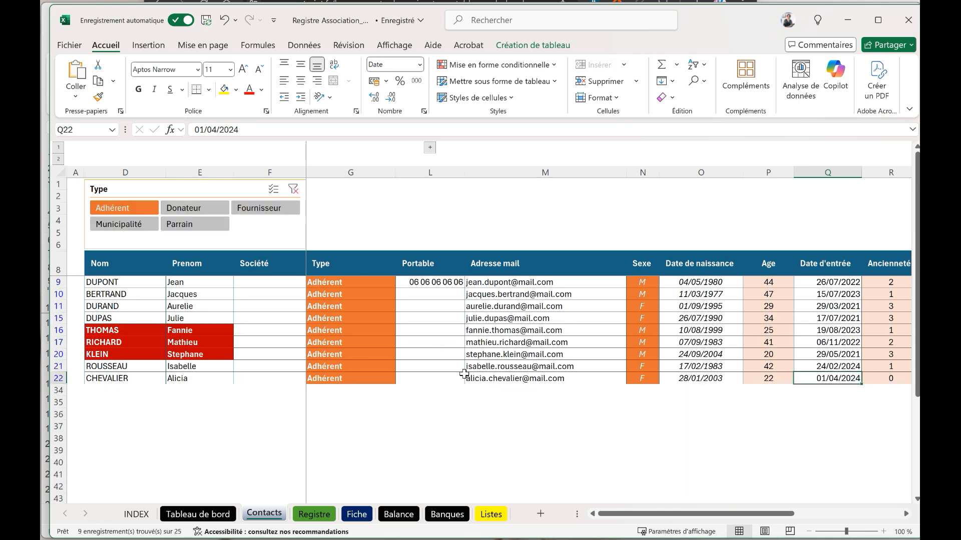
click(293, 189)
scroll(361, 379, down, 4)
scroll(361, 378, up, 4)
- Open the Fiche sheet and switch its name-initial filter between A and B to show the matching member's yearly payments
key(ctrl+Page_Down)
key(ctrl+Page_Down)
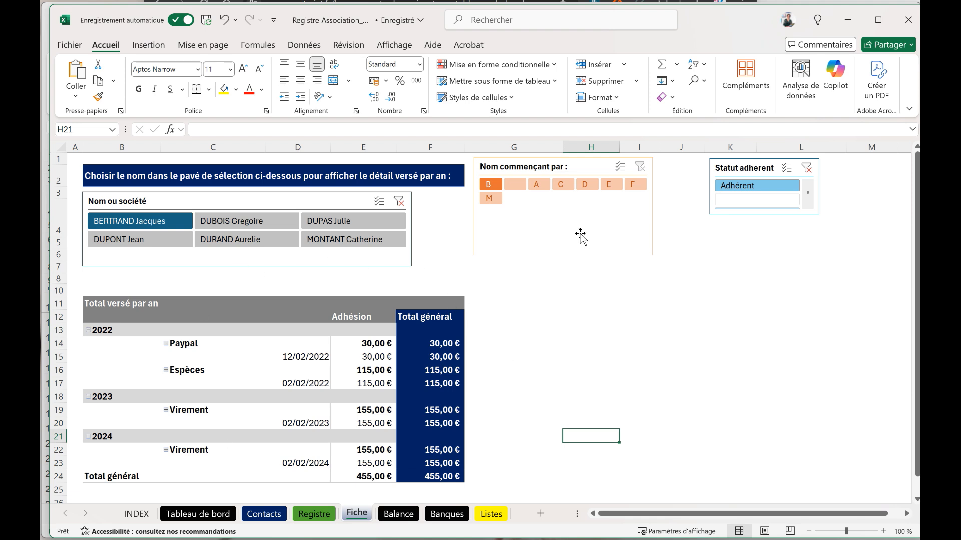
click(536, 184)
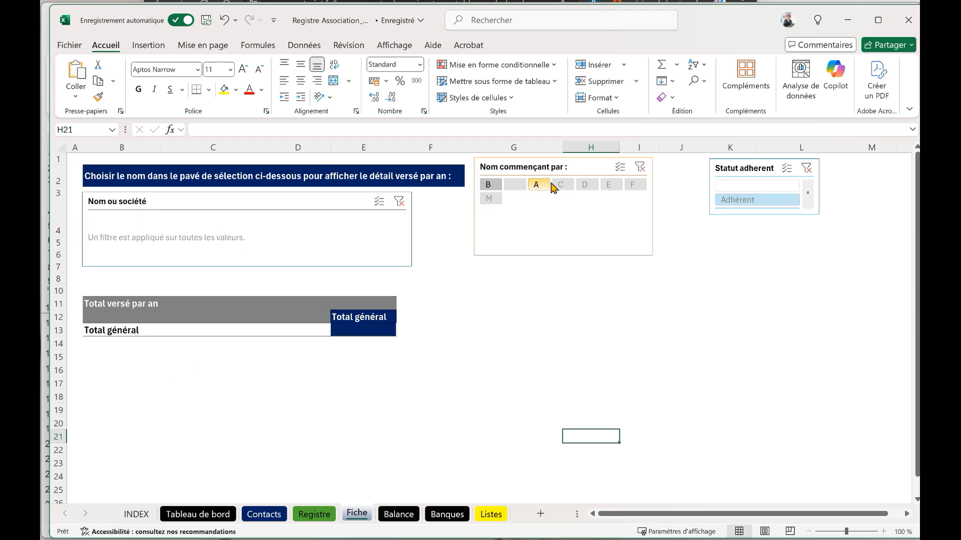
click(490, 184)
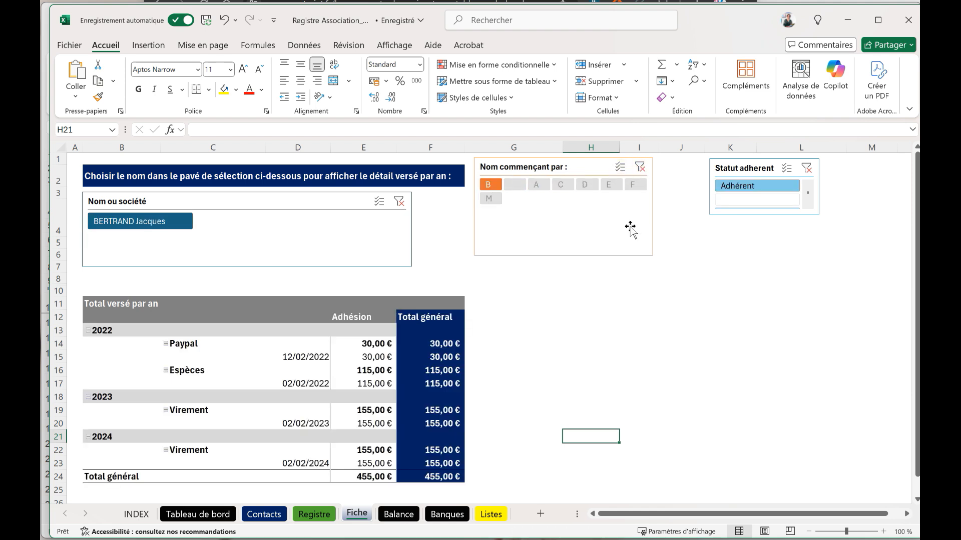
click(491, 185)
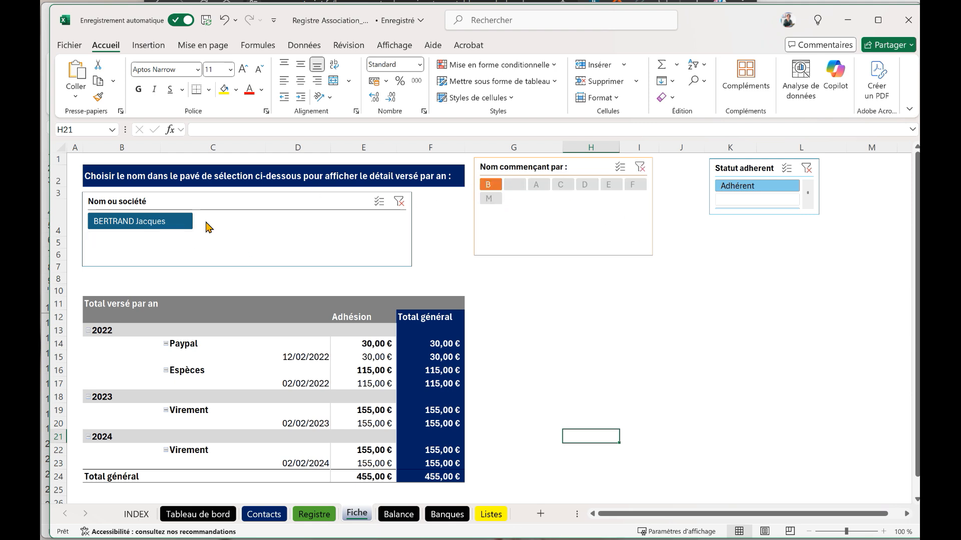
click(543, 188)
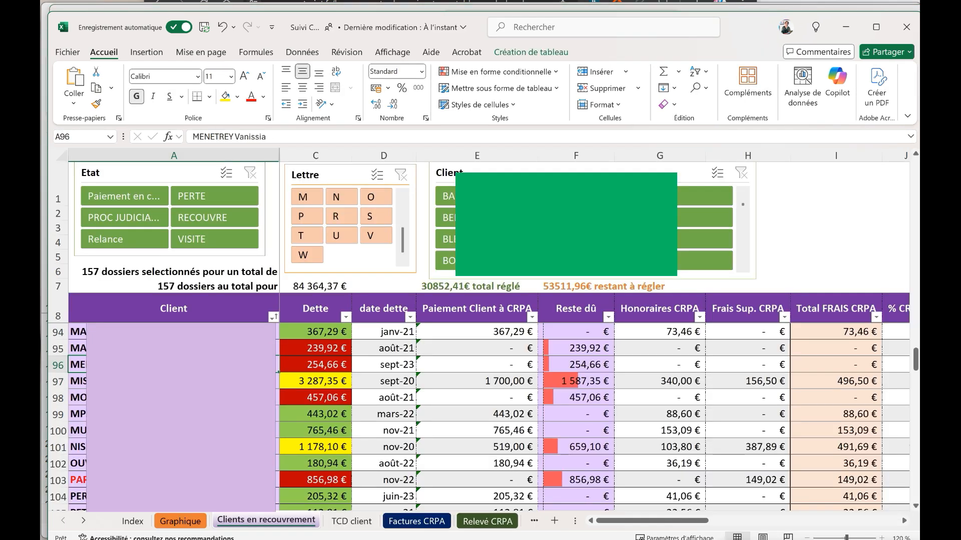
- Look through the client debts in the Clients en recouvrement sheet and try the letter V filter
scroll(592, 416, up, 3)
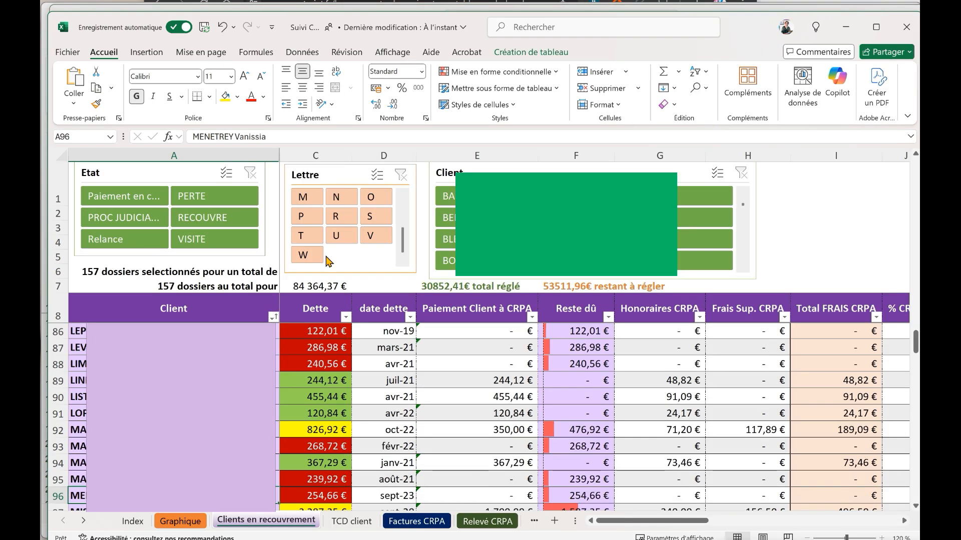
scroll(387, 387, up, 20)
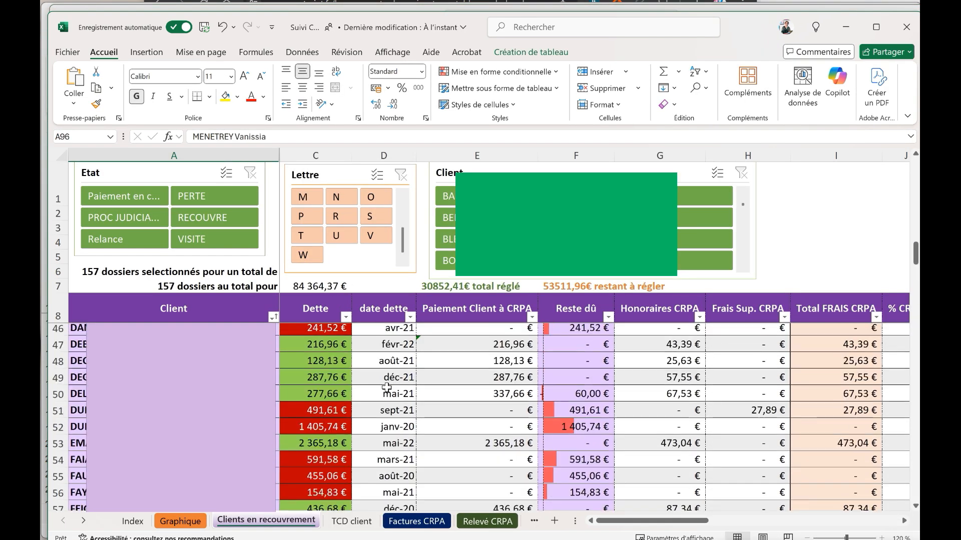
scroll(386, 388, up, 5)
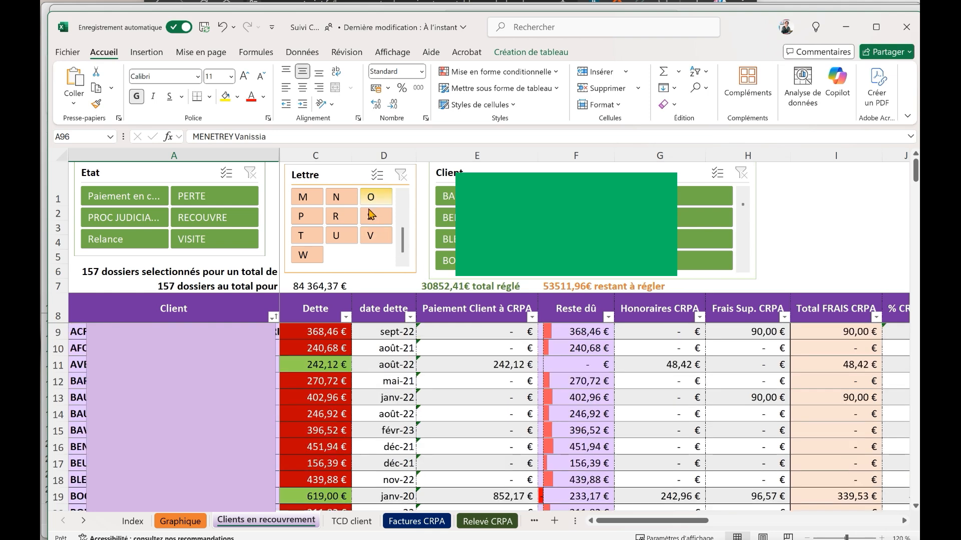
scroll(295, 390, down, 20)
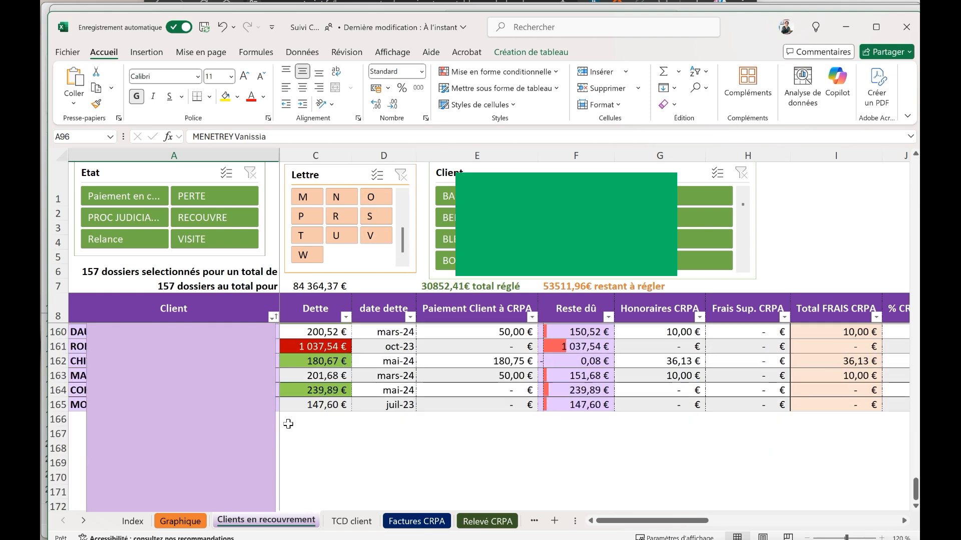
scroll(288, 423, up, 3)
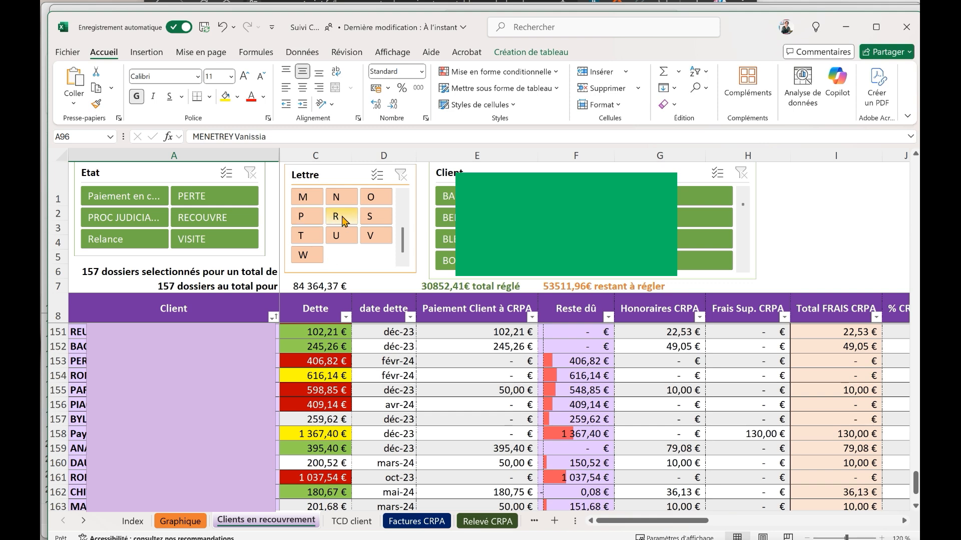
click(381, 236)
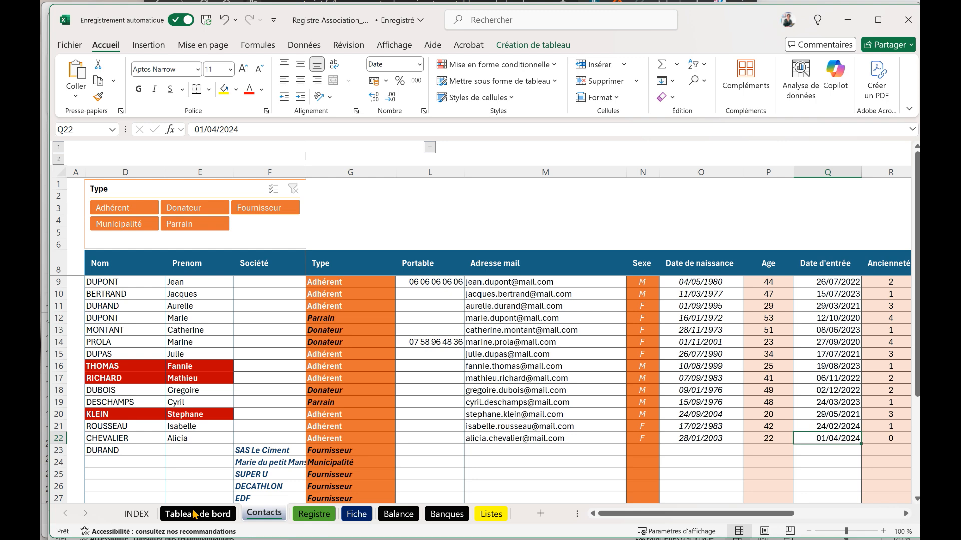
- Open the association's Tableau de bord sheet, and the Chrono factures sheet of the Pack Chronos workbook
click(195, 514)
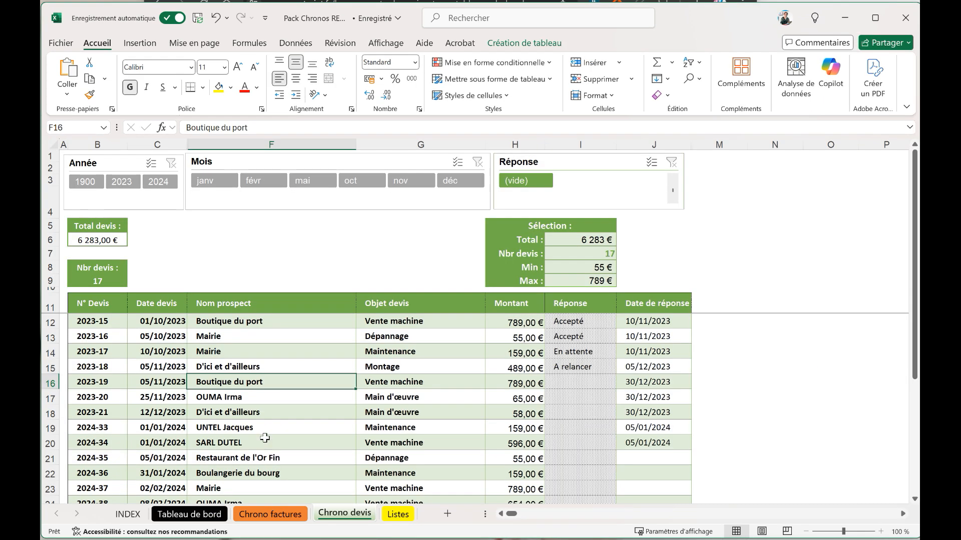
click(264, 515)
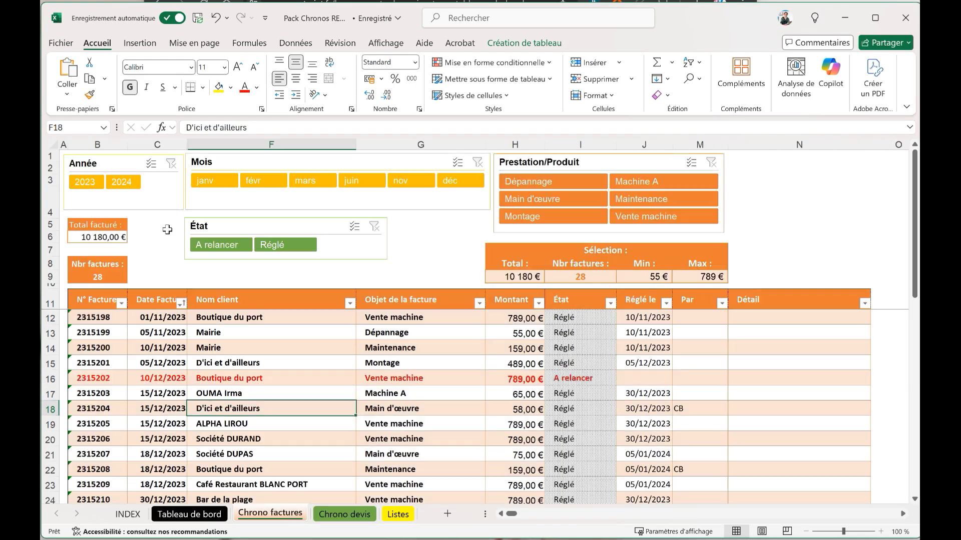
click(158, 272)
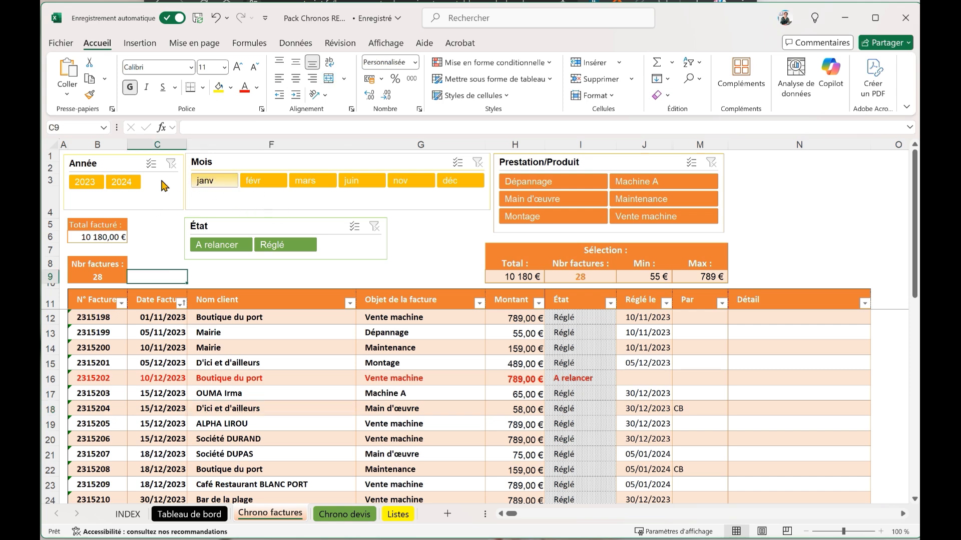
- Filter the invoices to year 2023, repeat it with only the month nov, and clear the year and month filters
click(84, 181)
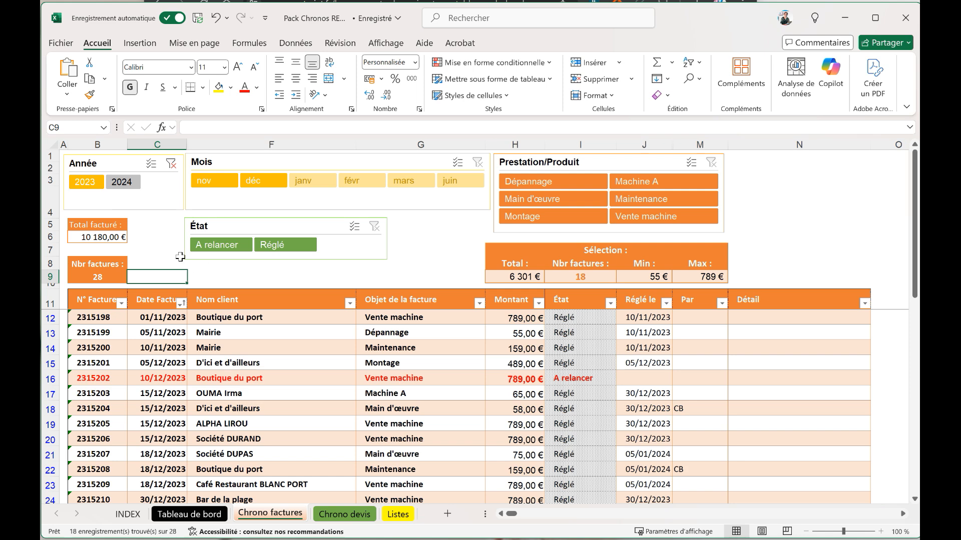
click(171, 164)
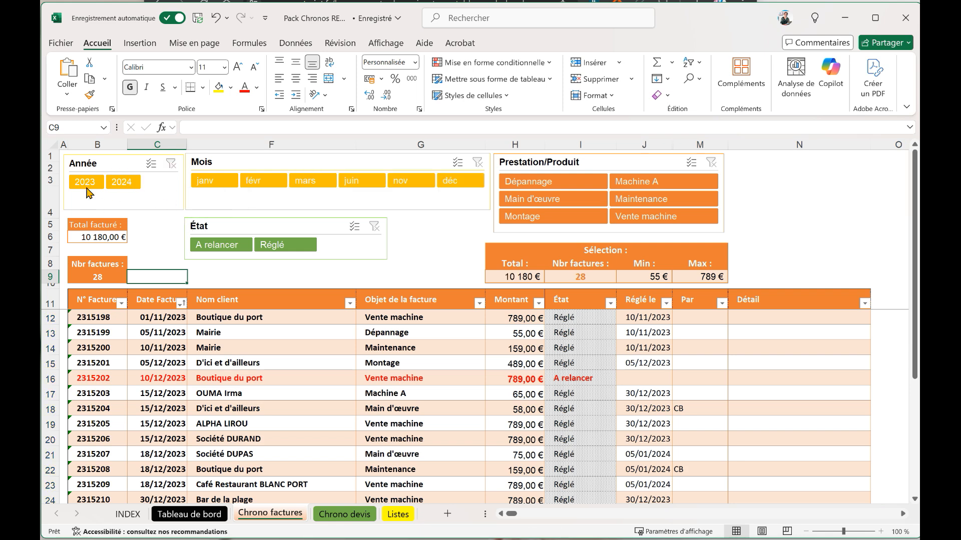
ctrl+click(132, 188)
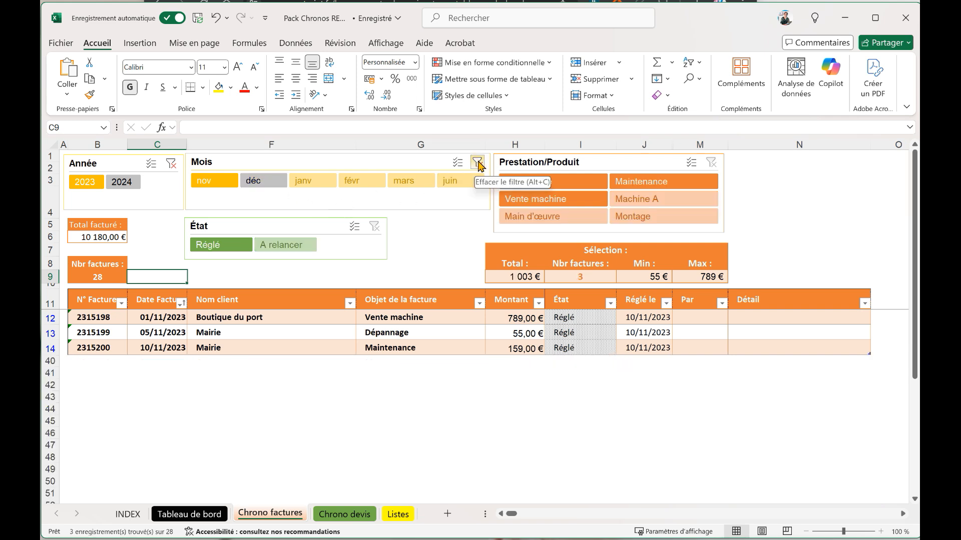
click(477, 164)
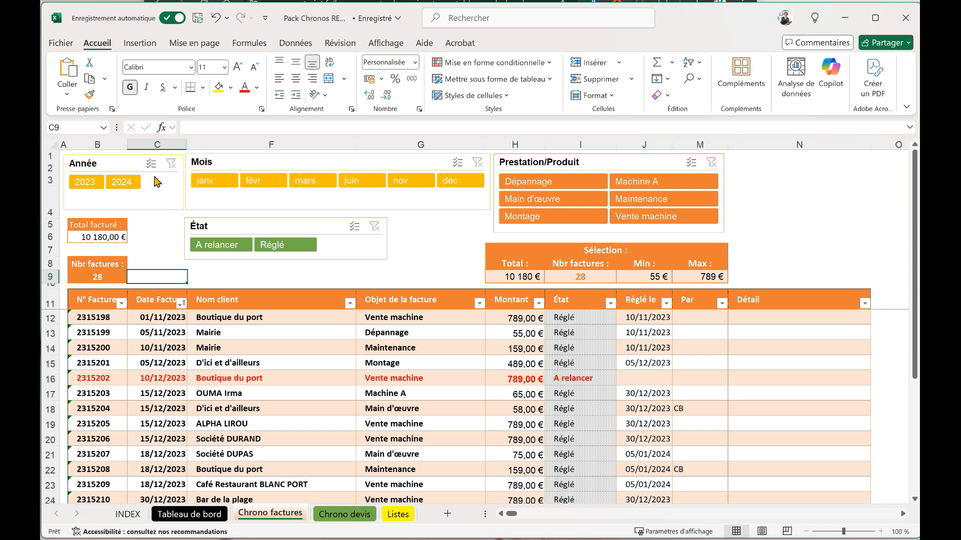
- Exclude the months janv, févr and mars from the invoice list
click(212, 181)
click(262, 181)
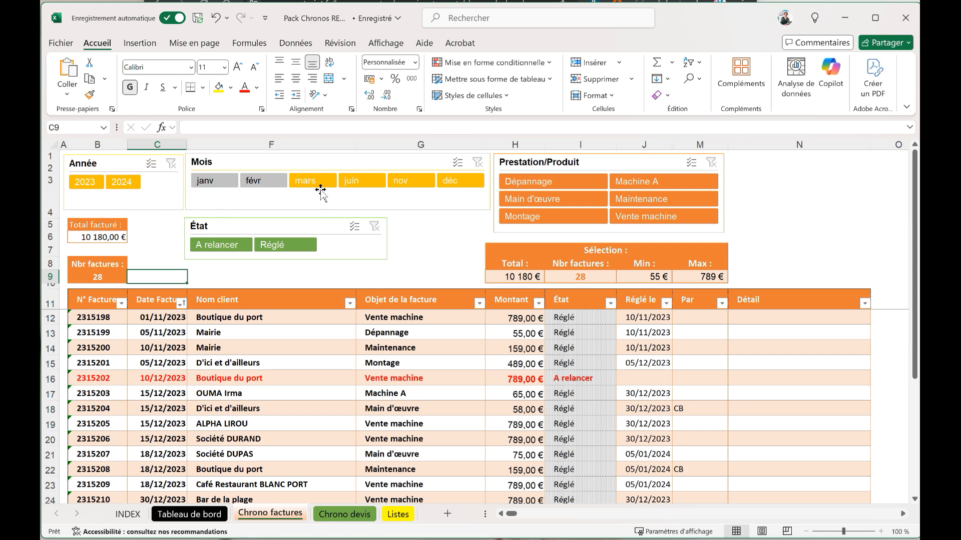
click(313, 181)
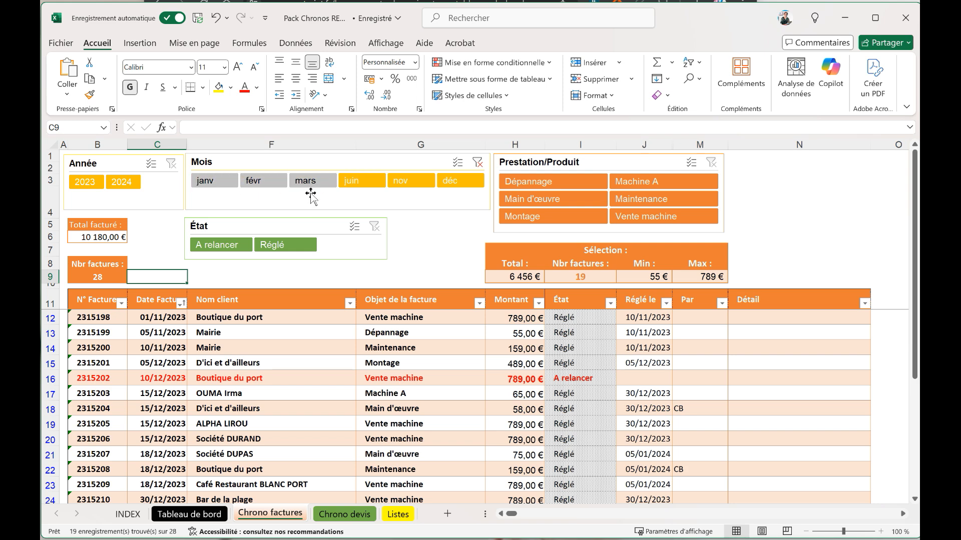
- Filter the invoices to Dépannage, extend the selection to Main d'œuvre and Montage, and clear the service filter
click(563, 183)
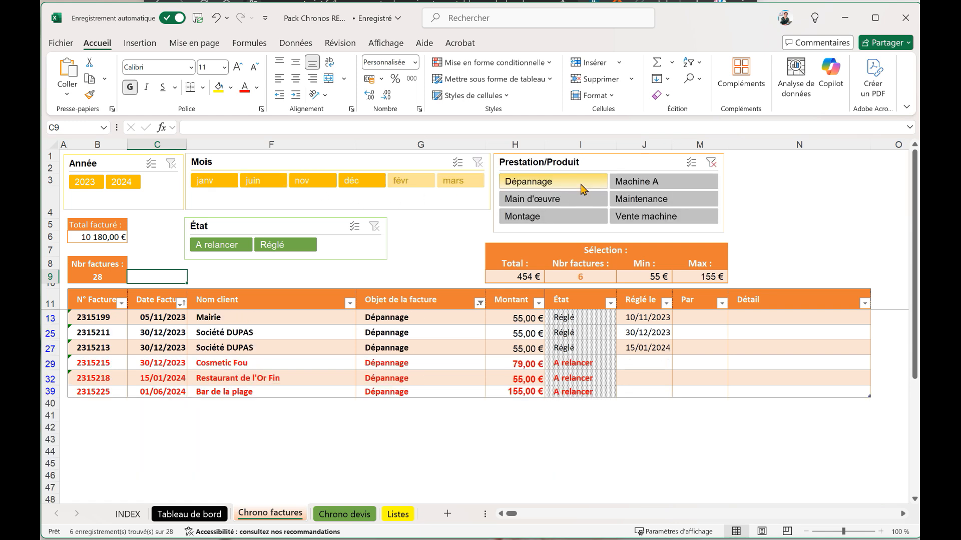
click(588, 219)
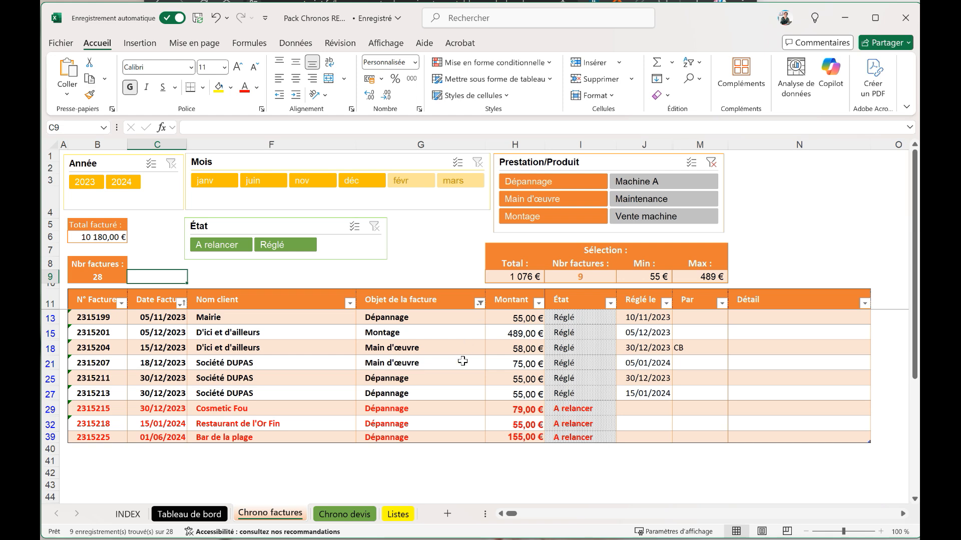
click(710, 164)
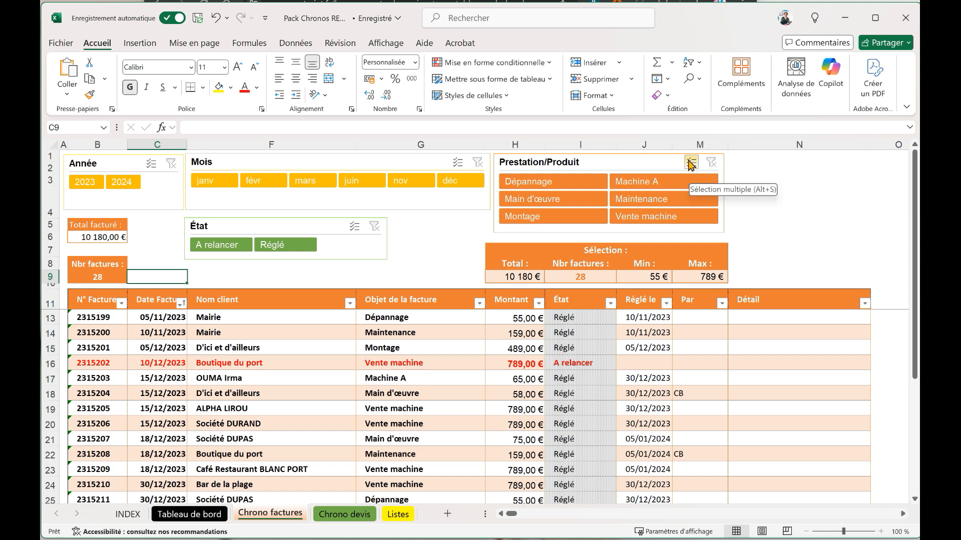
- Turn on multiple selection for Prestation/Produit, exclude Dépannage, Main d'œuvre and Montage, and clear the filter
click(691, 163)
click(564, 182)
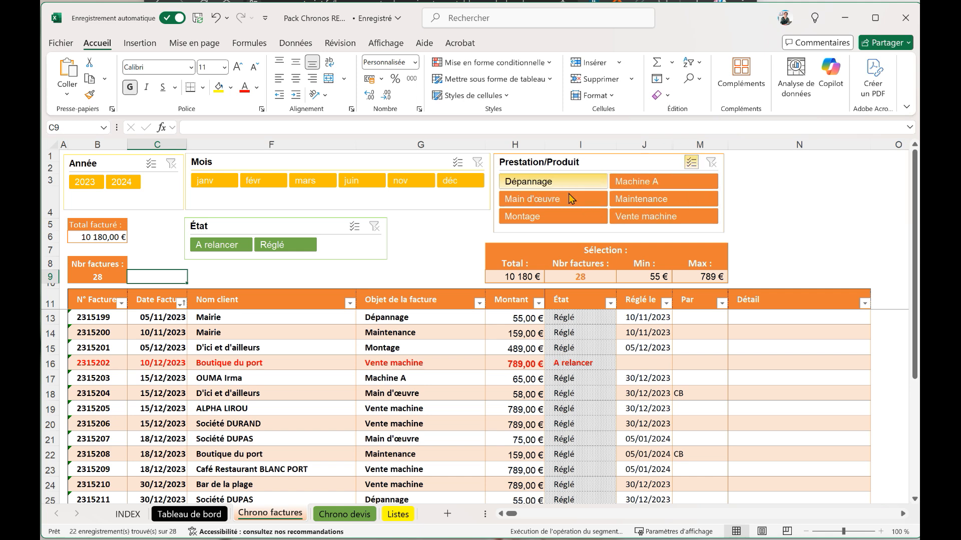
click(590, 199)
click(594, 218)
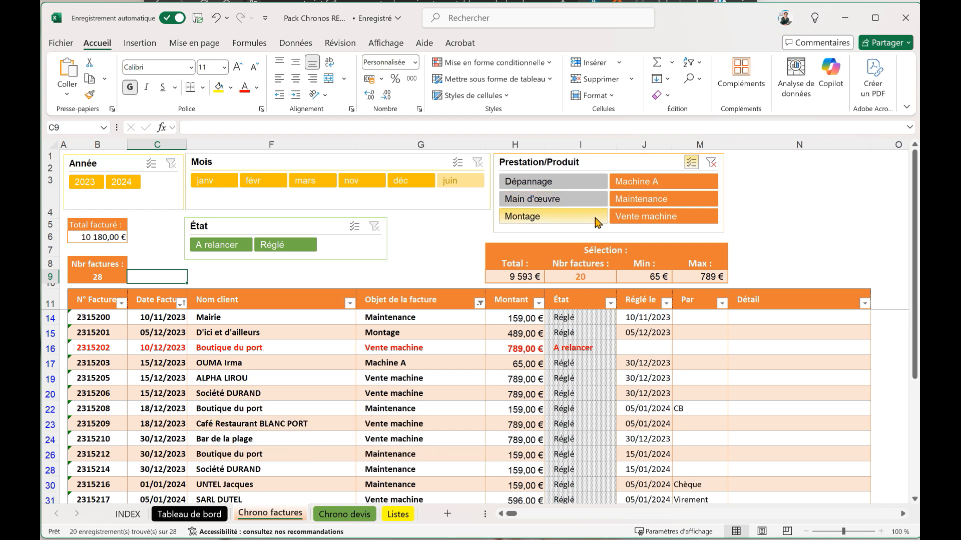
click(710, 163)
click(420, 276)
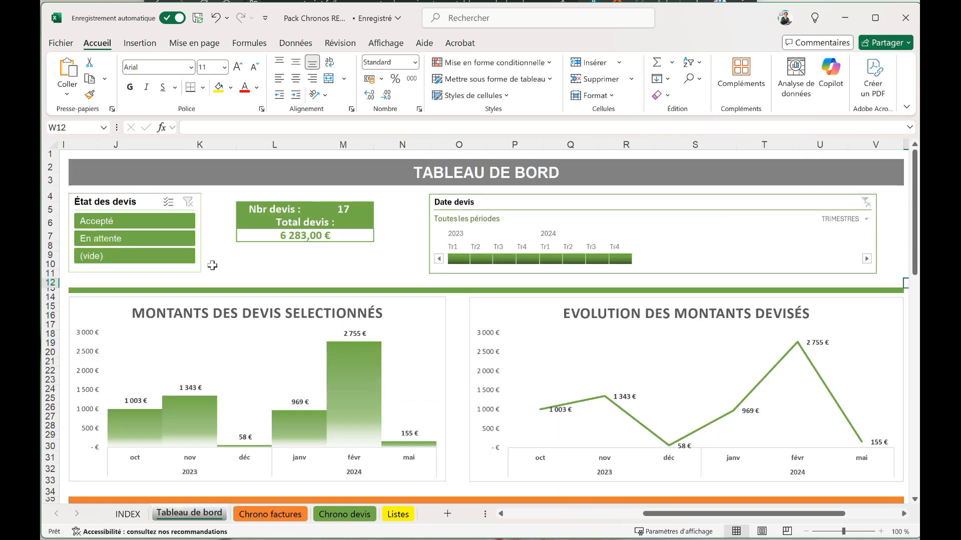
- Filter the quotes in the Tableau de bord sheet to status Accepté and clear the status filter
click(115, 221)
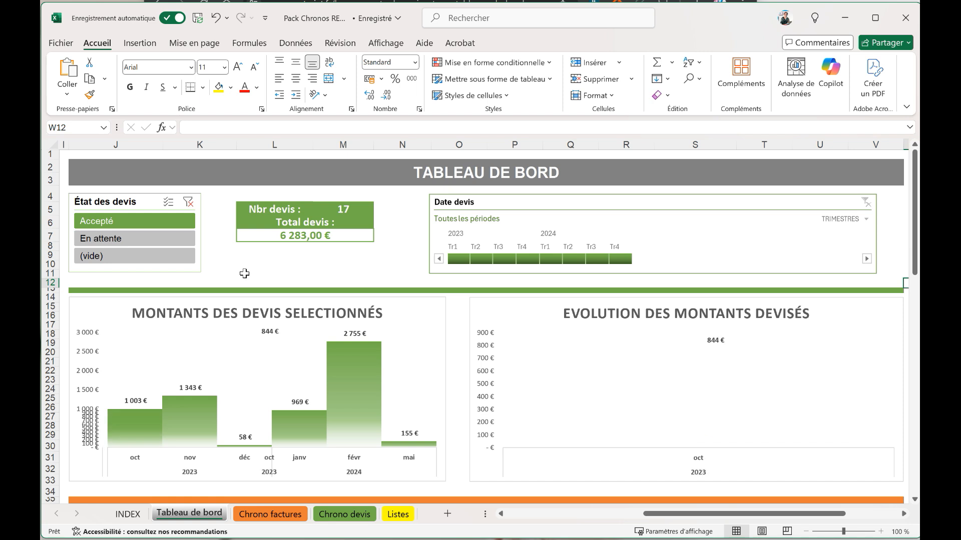
click(188, 206)
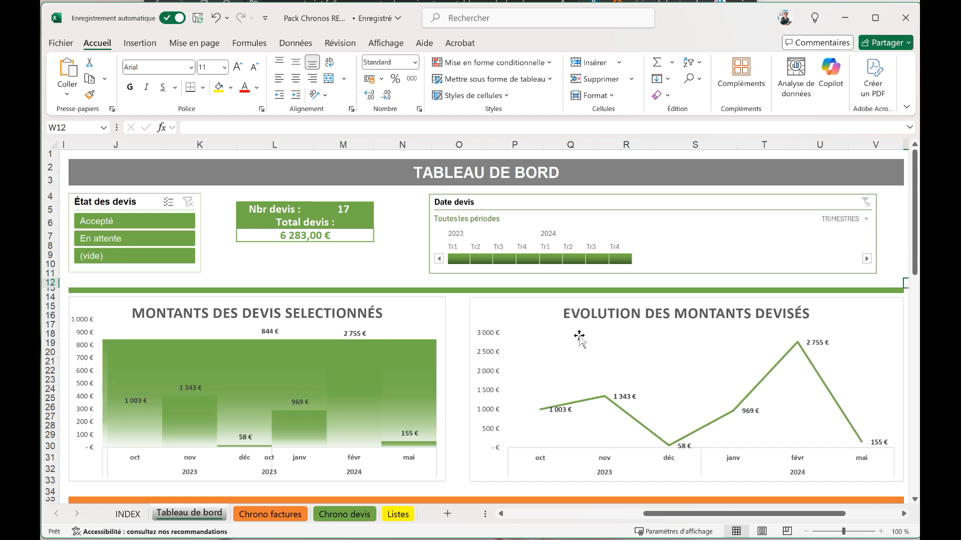
- Restrict the dashboard's quote date timeline to Tr1 2024, and move the selected period to Tr2 2023
click(551, 259)
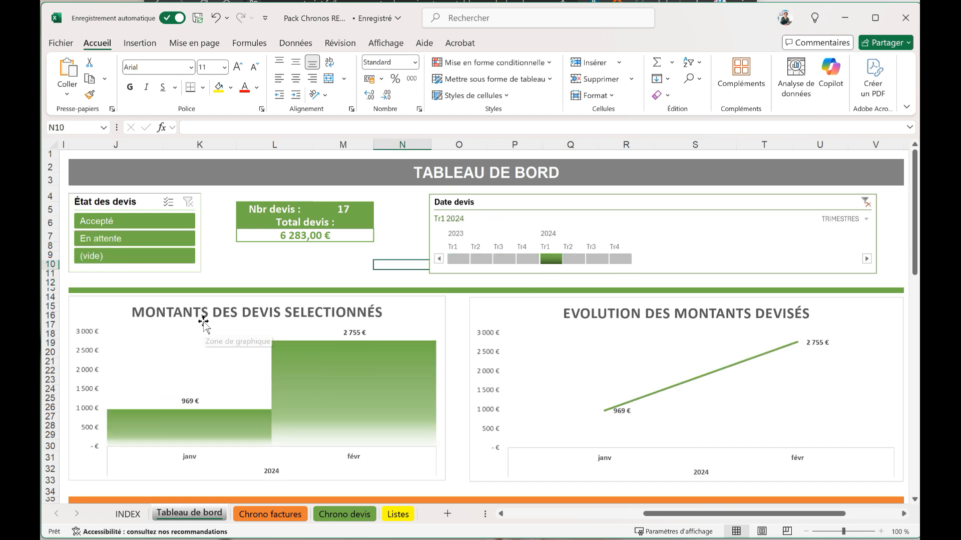
click(499, 198)
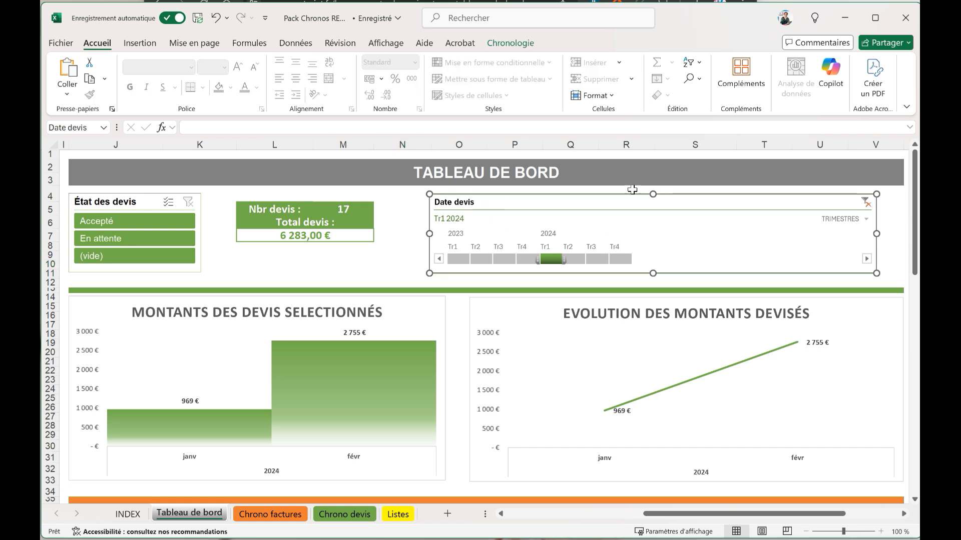
click(486, 260)
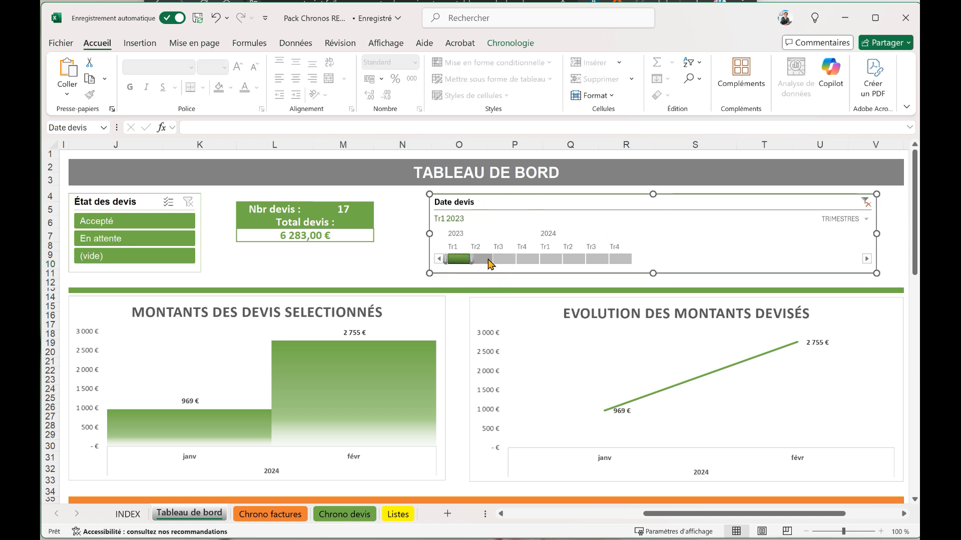
- Switch the Date devis timeline from quarters to years, and change its time level to months
click(868, 220)
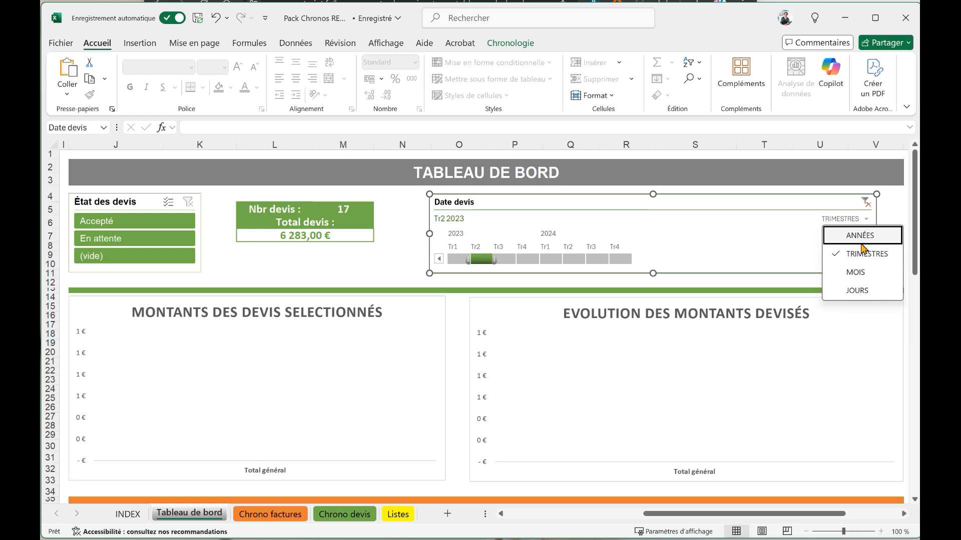
click(863, 236)
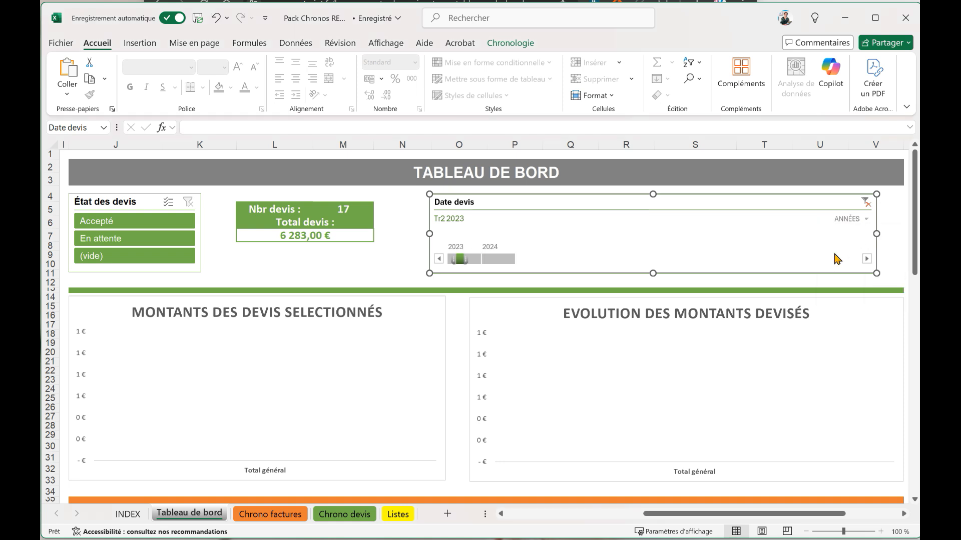
click(857, 220)
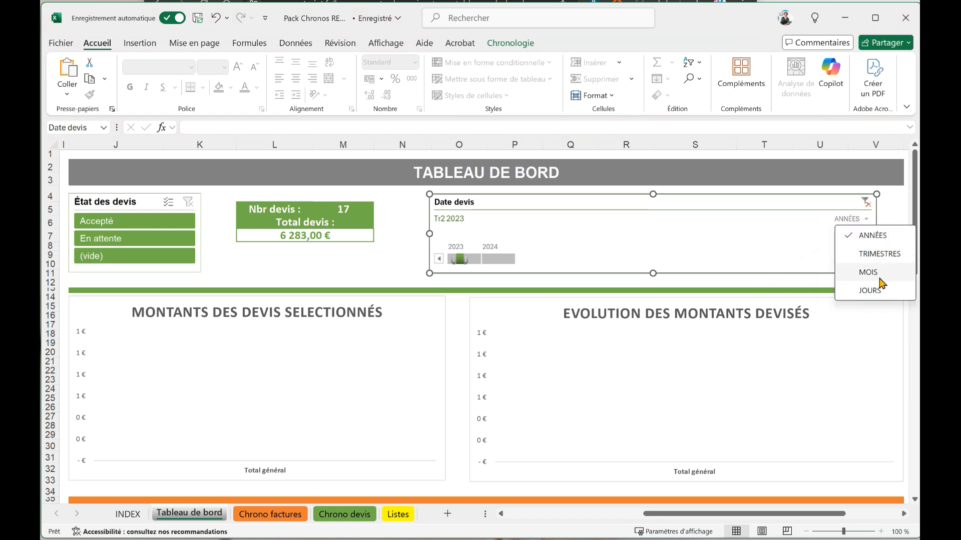
click(871, 273)
click(866, 222)
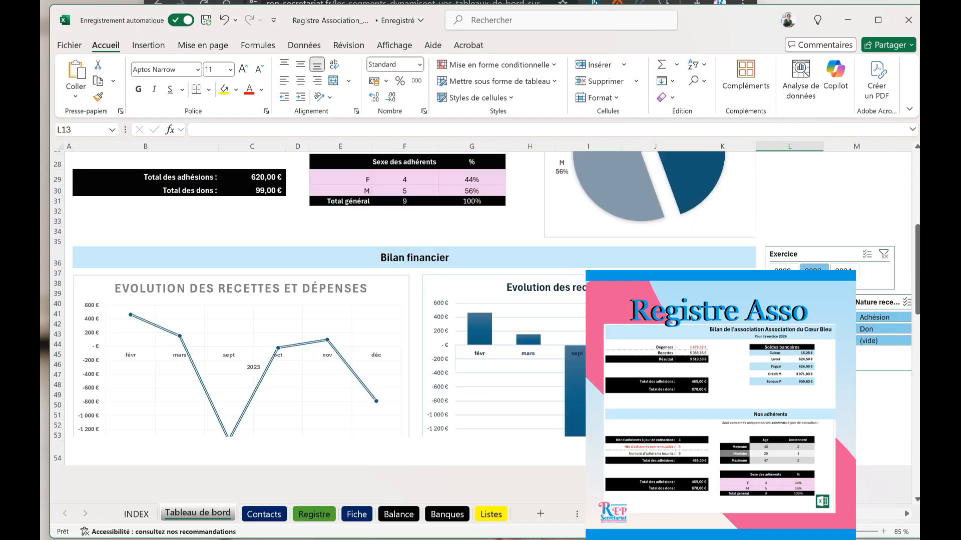
- In the association's Bilan financier, filter the figures to Exercice 2024 and return the filter to 2023
scroll(486, 327, down, 3)
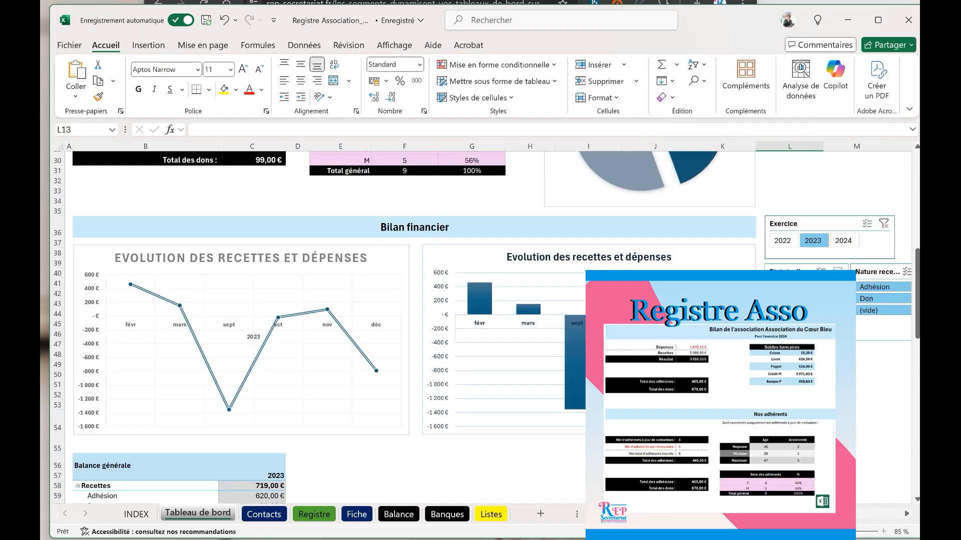
scroll(487, 327, down, 1)
scroll(201, 476, up, 1)
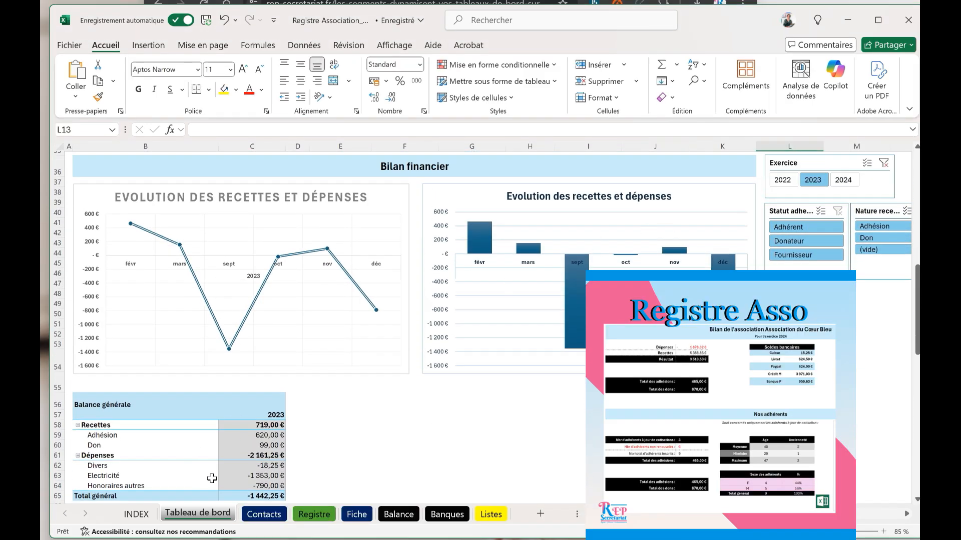
click(843, 180)
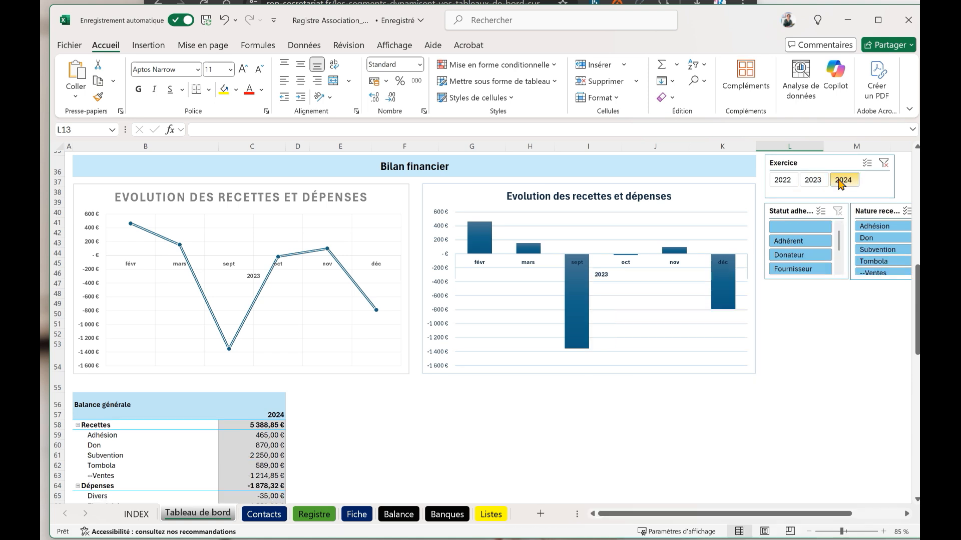
scroll(160, 377, down, 1)
scroll(320, 439, down, 2)
scroll(686, 300, up, 4)
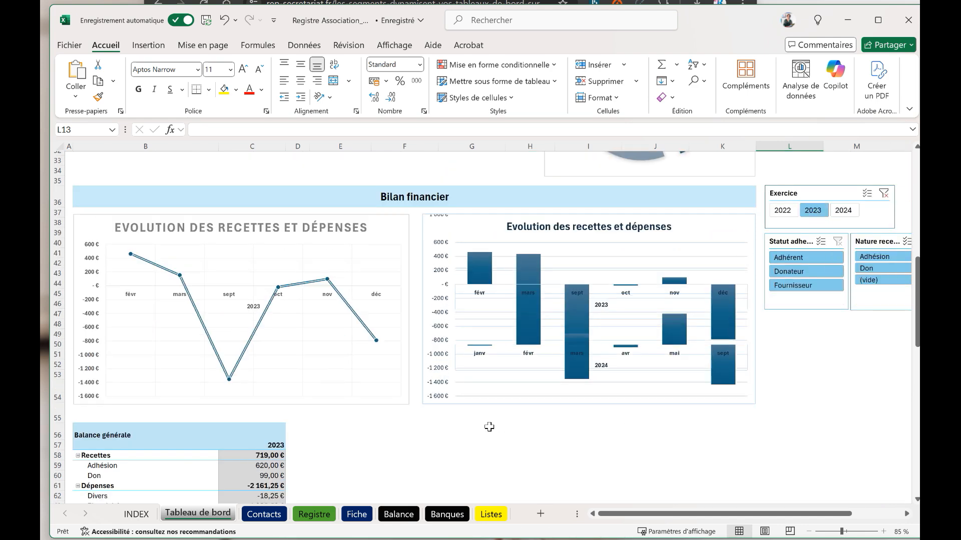
scroll(490, 428, down, 4)
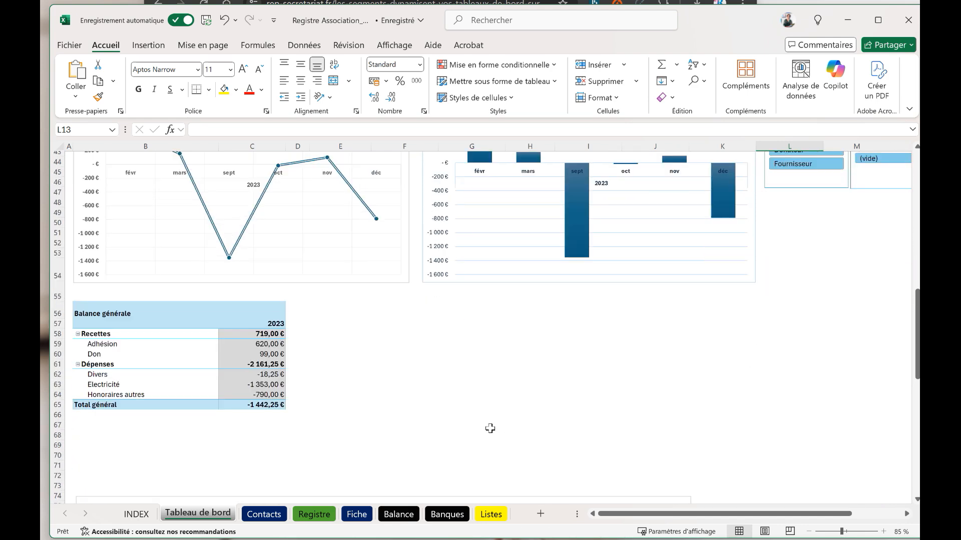
scroll(490, 429, up, 4)
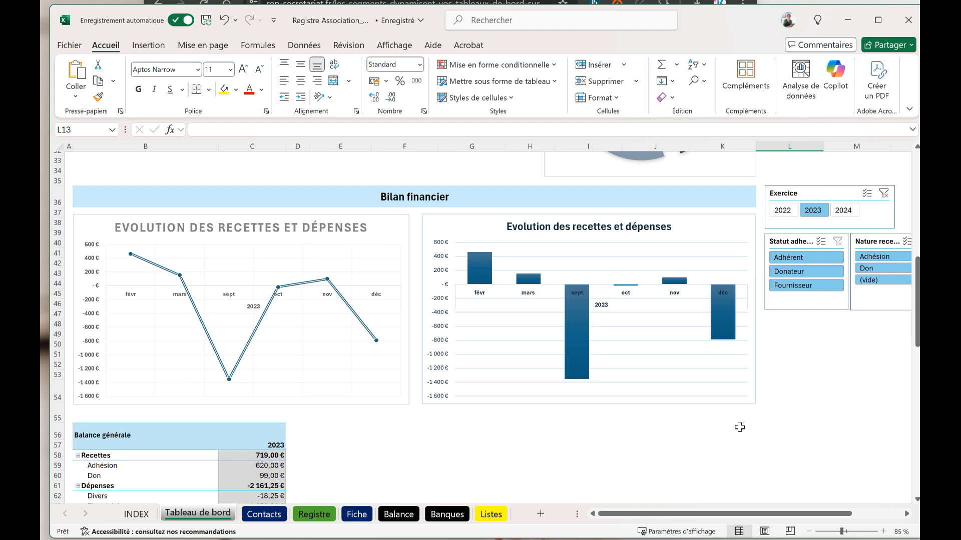
- Filter the Bilan financier to status Adhérent, and replace that filter with Adhésion as the Nature recette
click(810, 257)
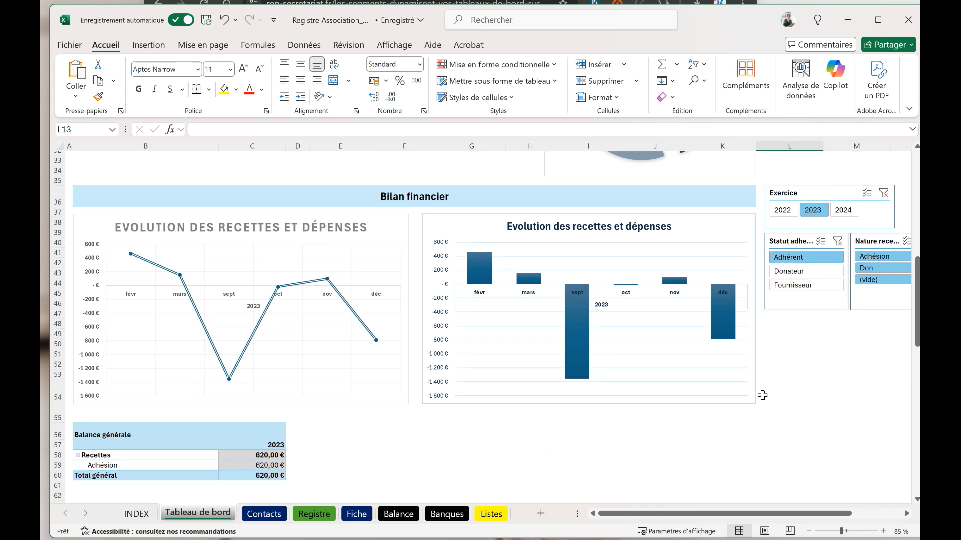
click(837, 241)
click(889, 257)
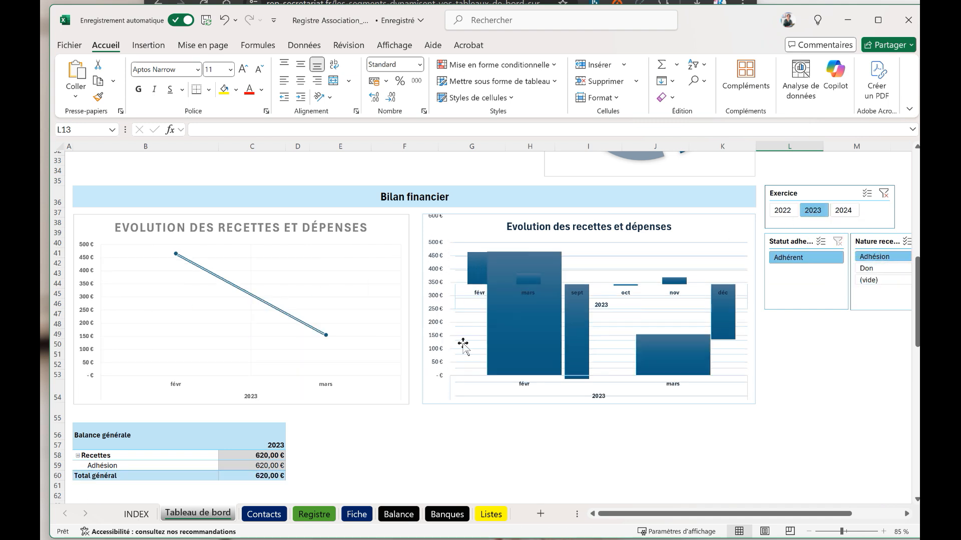
- Switch the Bilan financier to Exercice 2024 and clear the Exercice filter
click(853, 211)
click(884, 193)
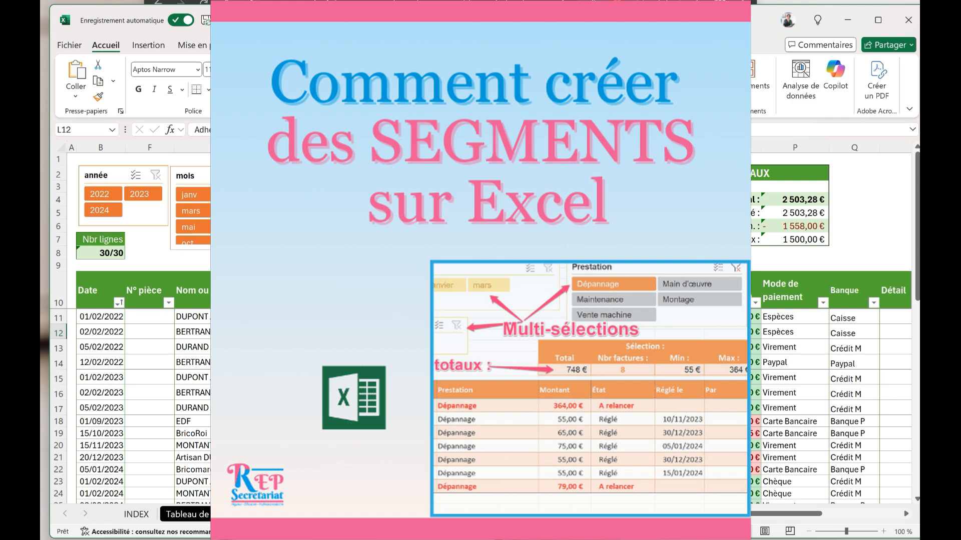
- Insert slicers for Nature recette and Nature dépense from the table in the Registre sheet
click(101, 292)
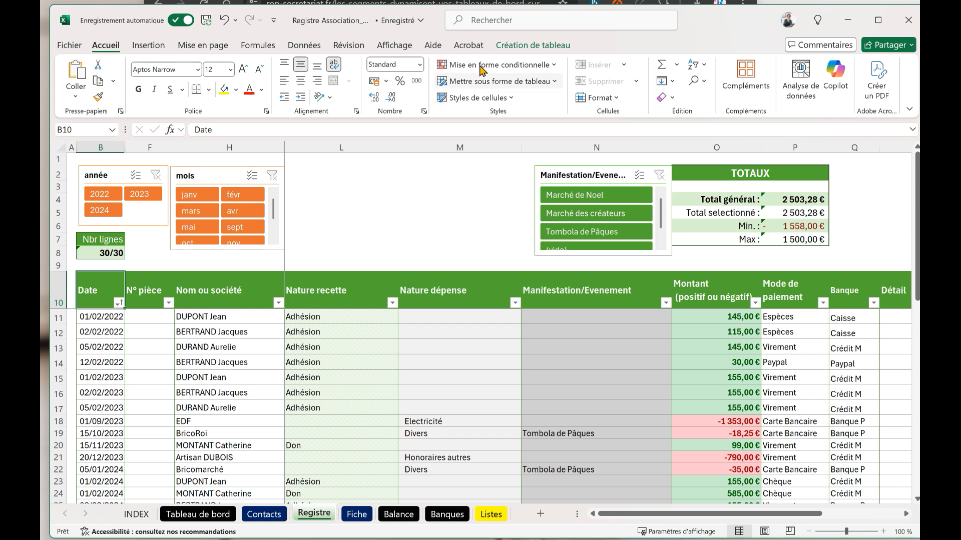
click(532, 45)
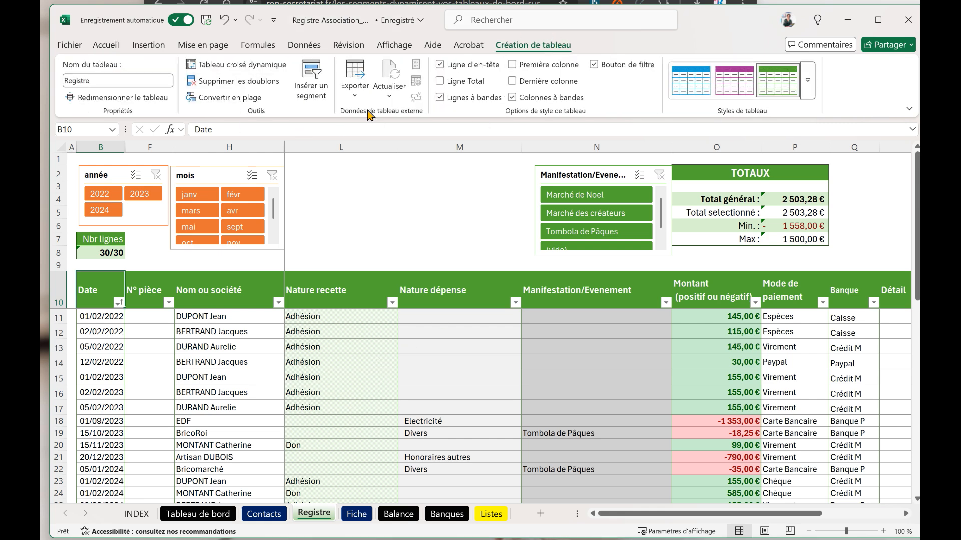
click(310, 93)
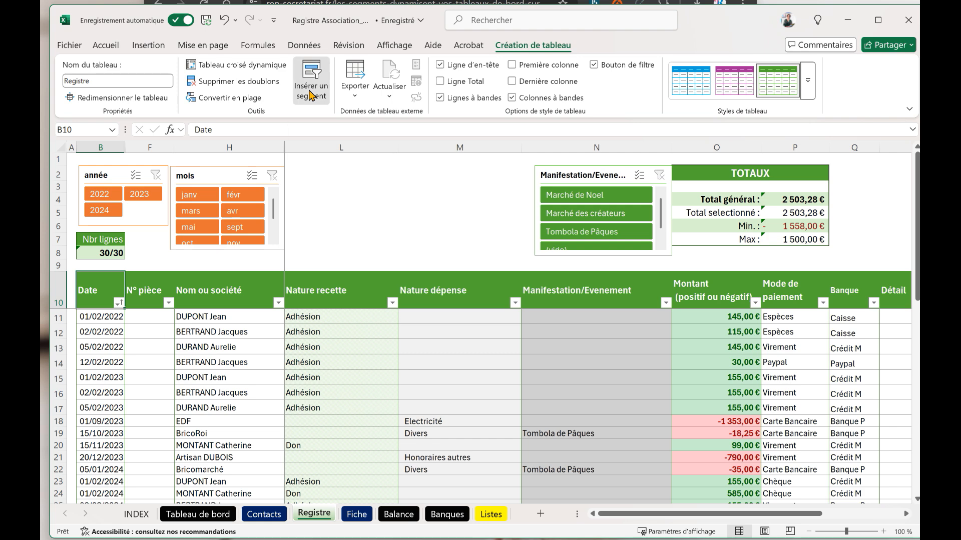
drag(710, 306, 353, 197)
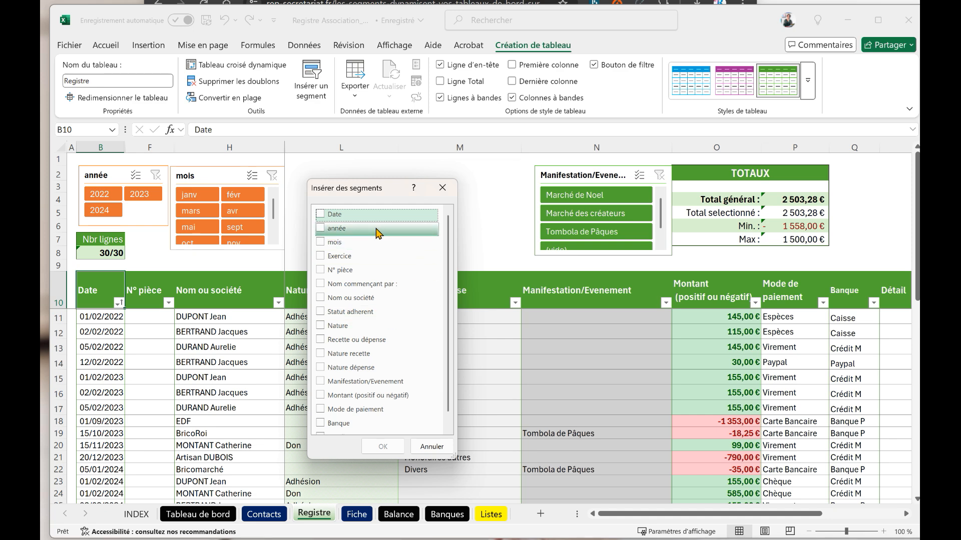
click(317, 356)
click(320, 368)
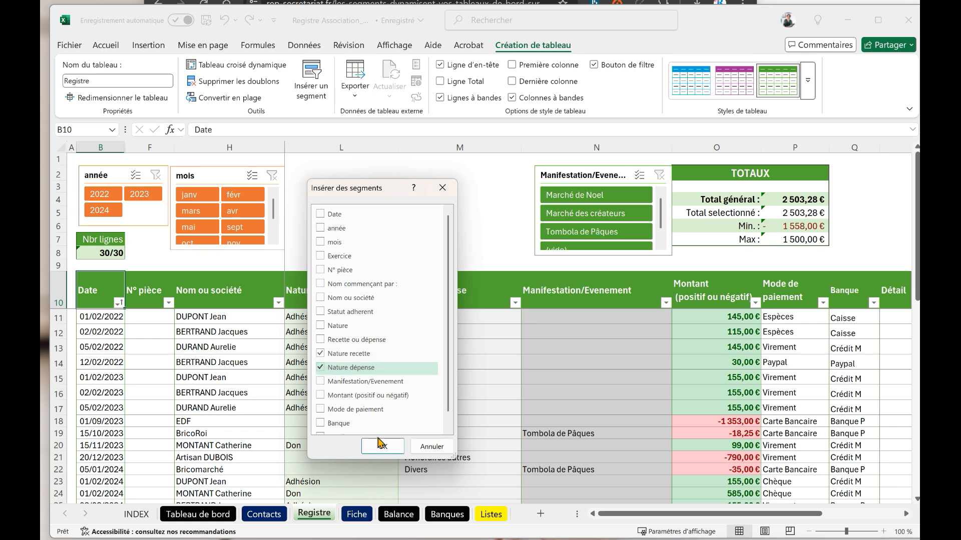
click(382, 447)
- Place the Nature dépense and Nature recette slicers side by side above their matching table columns
drag(182, 194, 452, 170)
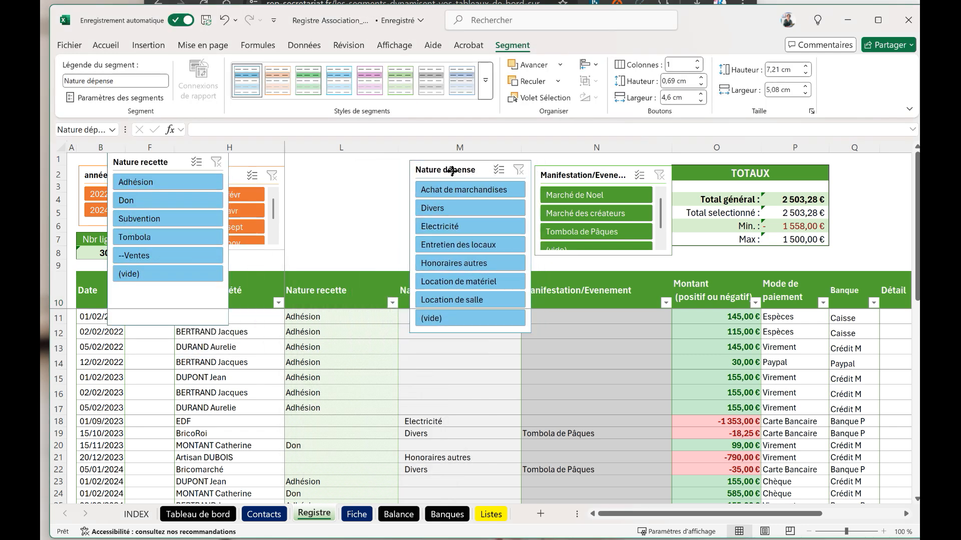
drag(161, 164, 331, 176)
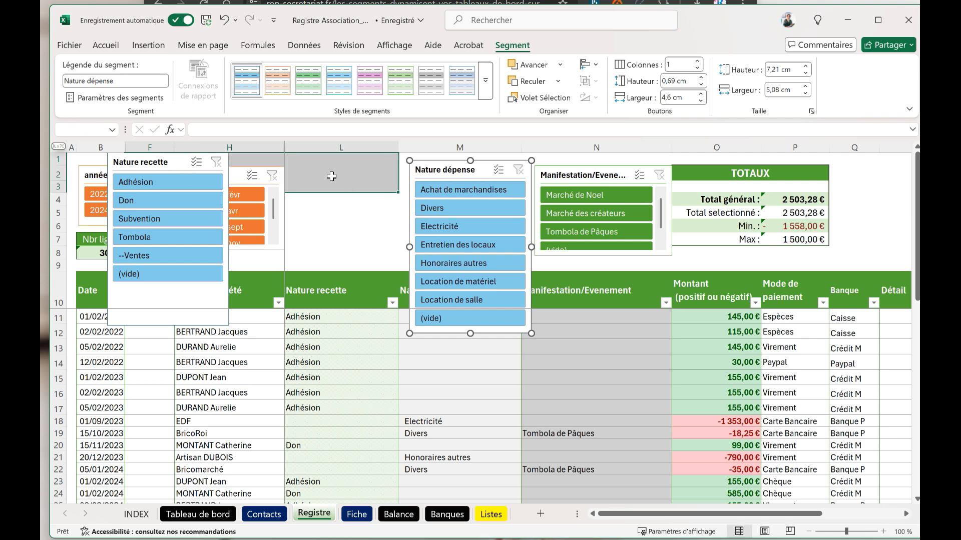
click(164, 161)
drag(164, 161, 345, 167)
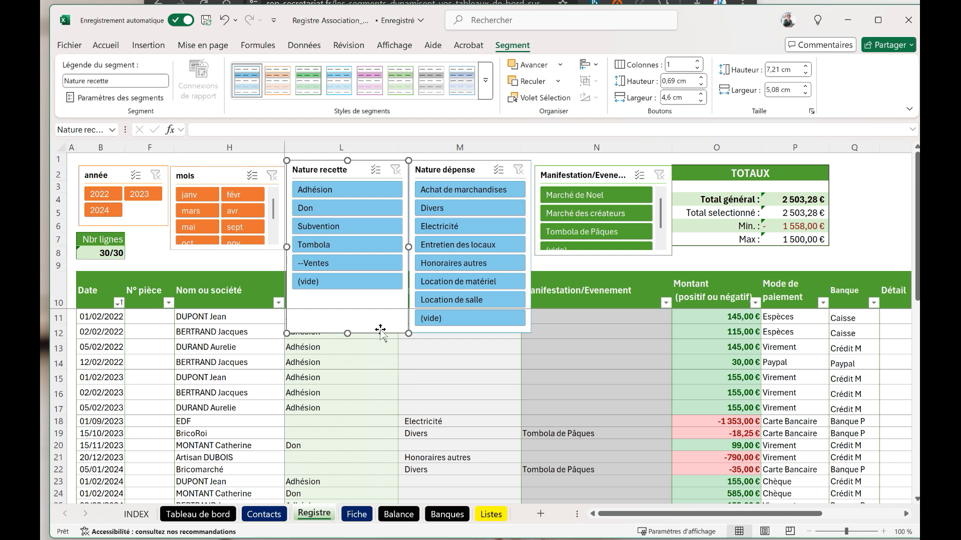
- Shorten the Nature recette and Nature dépense slicers to about 4.3 cm high so they clear the table headers
drag(349, 333, 349, 264)
click(493, 334)
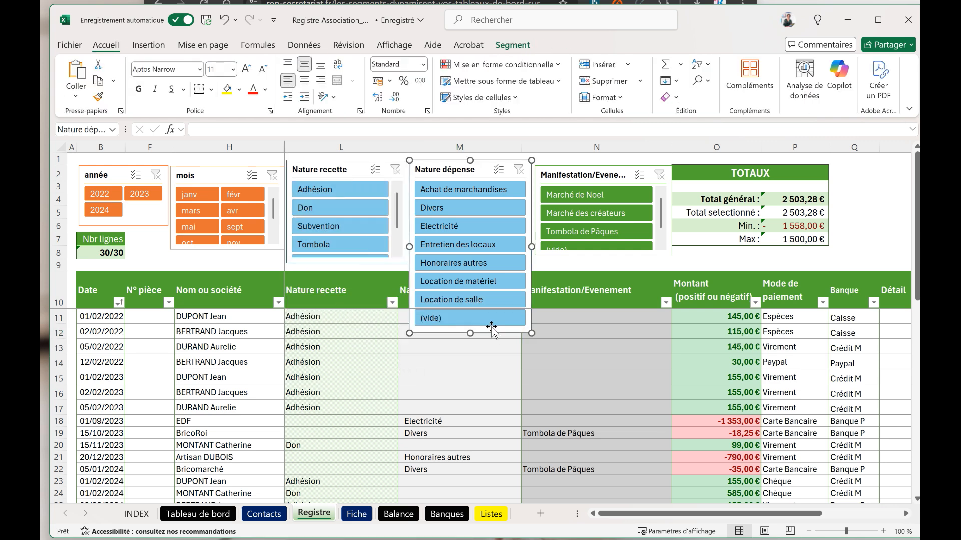
drag(470, 333, 469, 263)
- Apply the dark purple slicer style to the Nature dépense slicer
click(486, 85)
click(368, 161)
key(Escape)
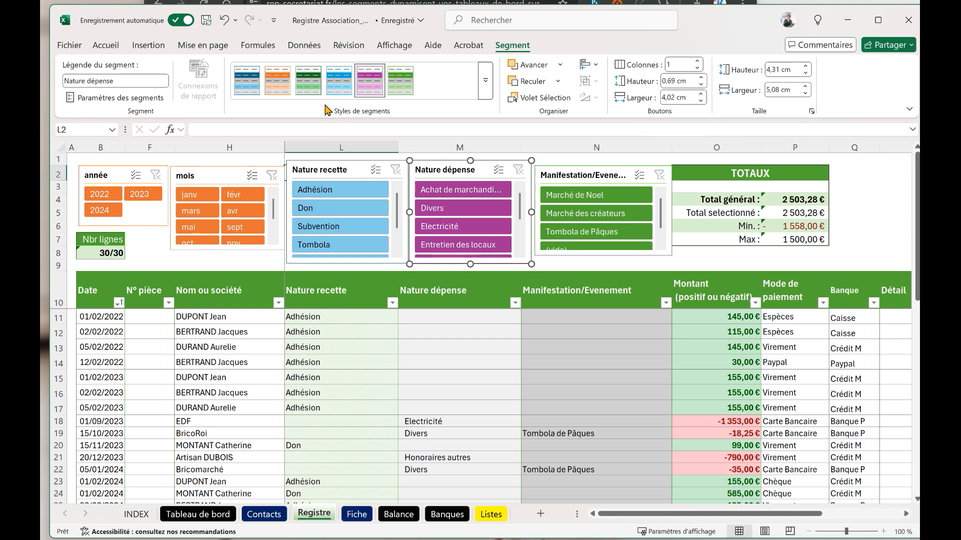
- Give the Nature recette slicer the light orange style and arrange its buttons in 2 columns with a 0,5 cm height
click(339, 174)
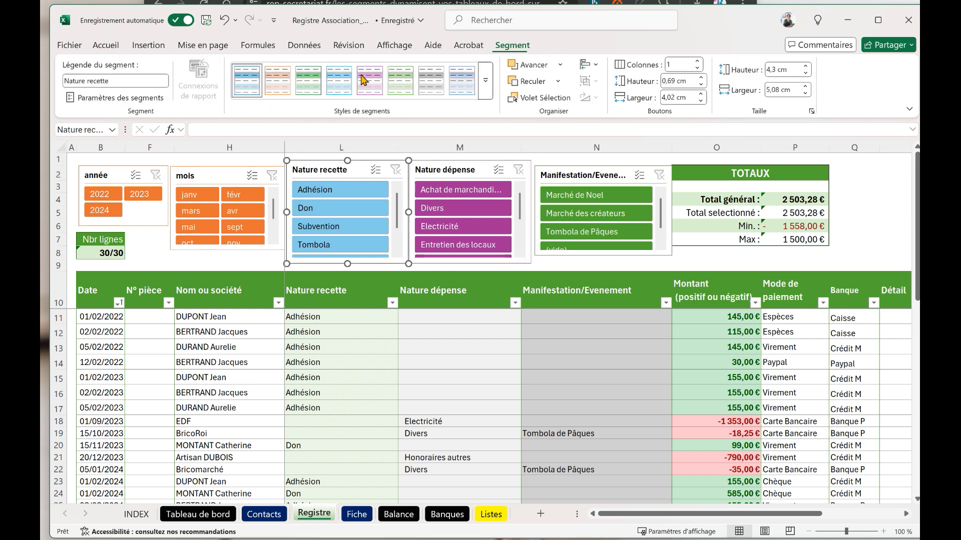
click(277, 80)
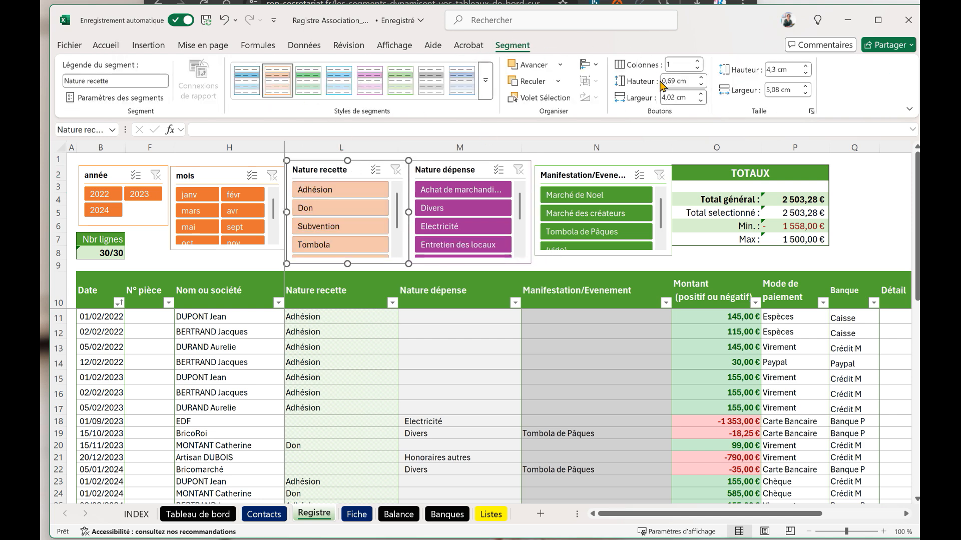
click(702, 85)
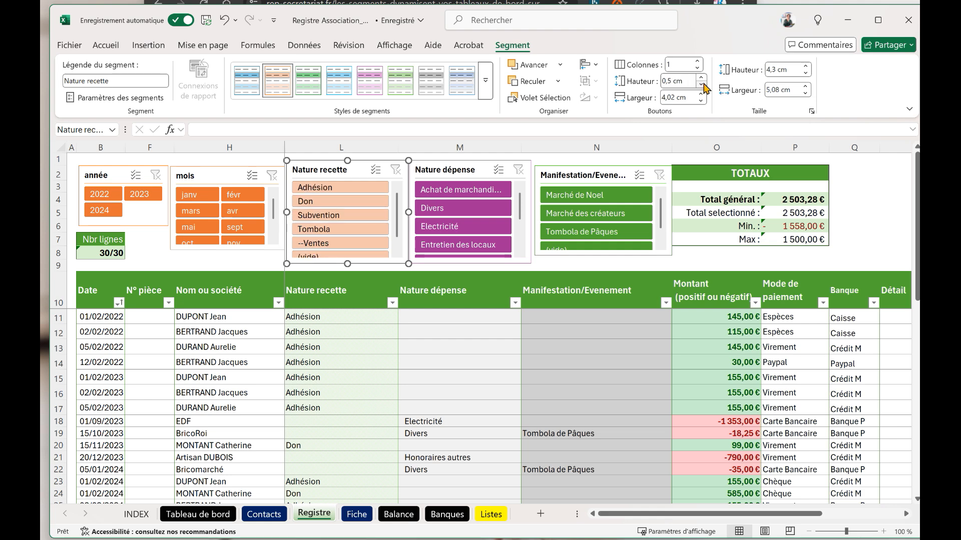
click(698, 62)
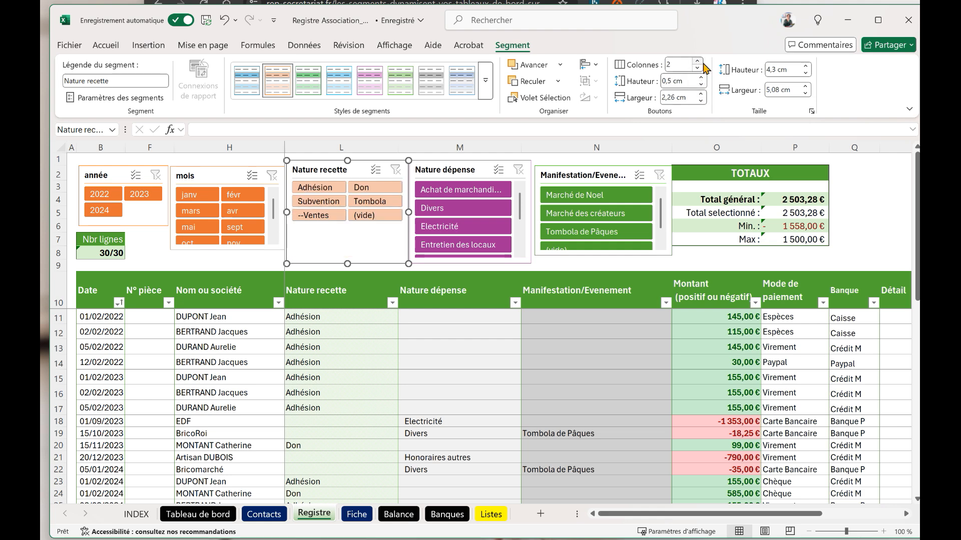
- Arrange the Nature dépense slicer's buttons in 2 columns, 2,2 cm wide and 0,5 cm high
click(446, 170)
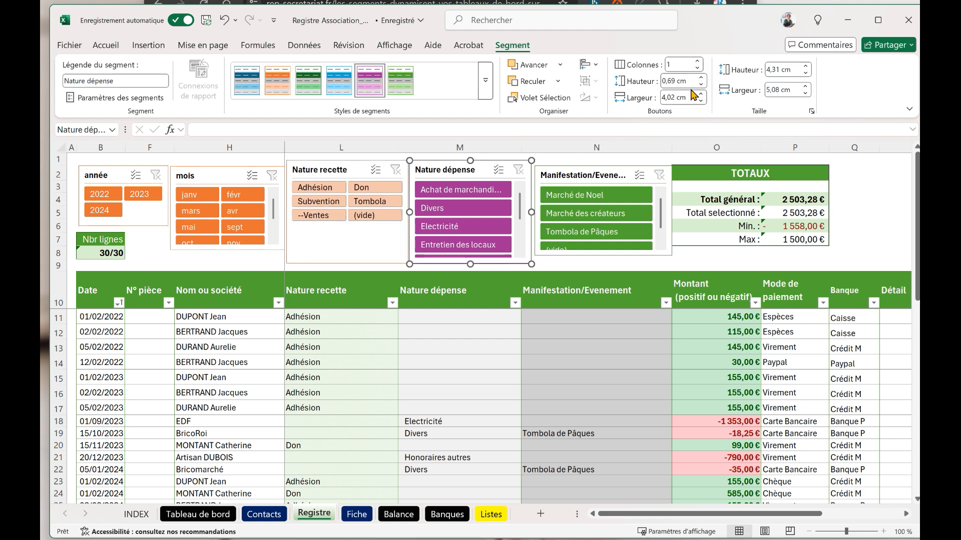
click(700, 62)
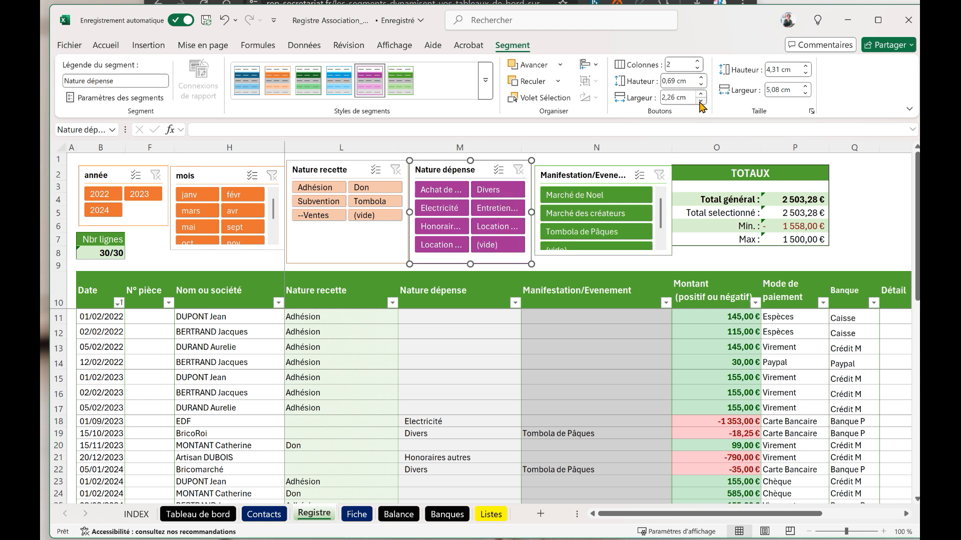
click(700, 102)
click(701, 84)
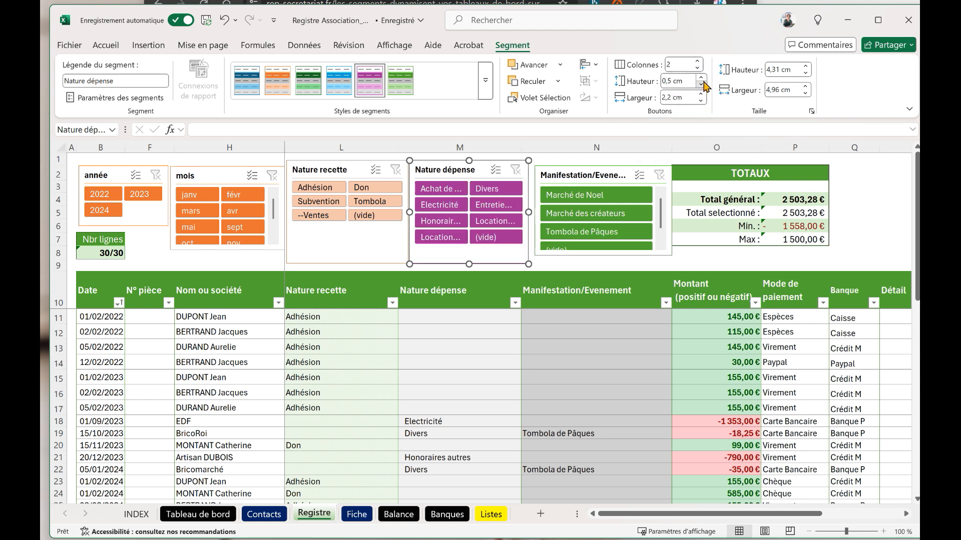
click(488, 92)
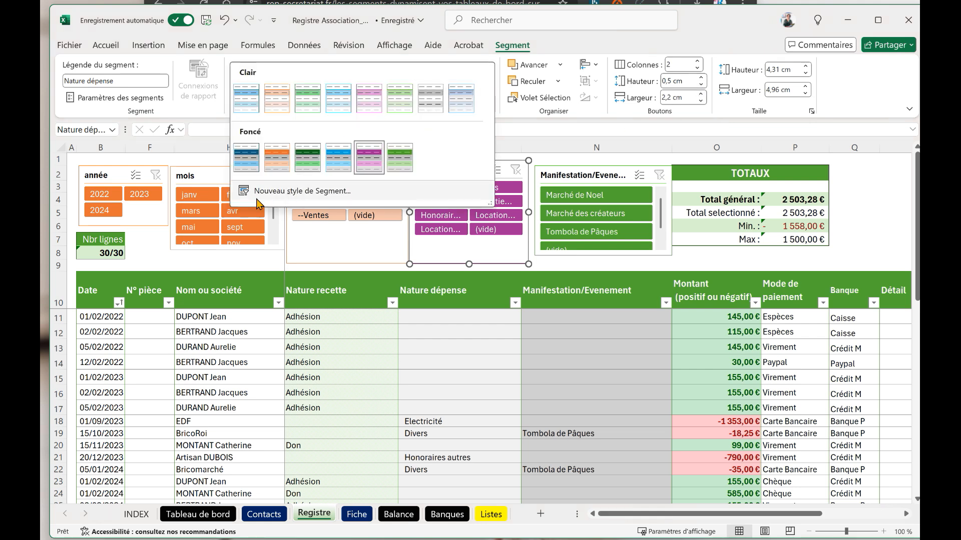
key(Escape)
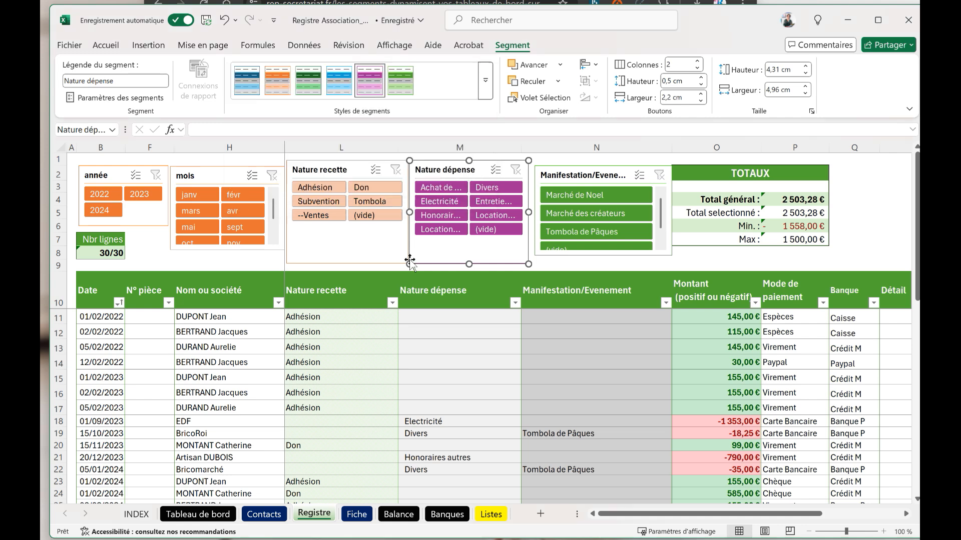
- Shift the Manifestation/Evenement slicer slightly up and closer to the Nature dépense slicer, and deselect it
click(555, 265)
drag(565, 171, 563, 167)
click(230, 316)
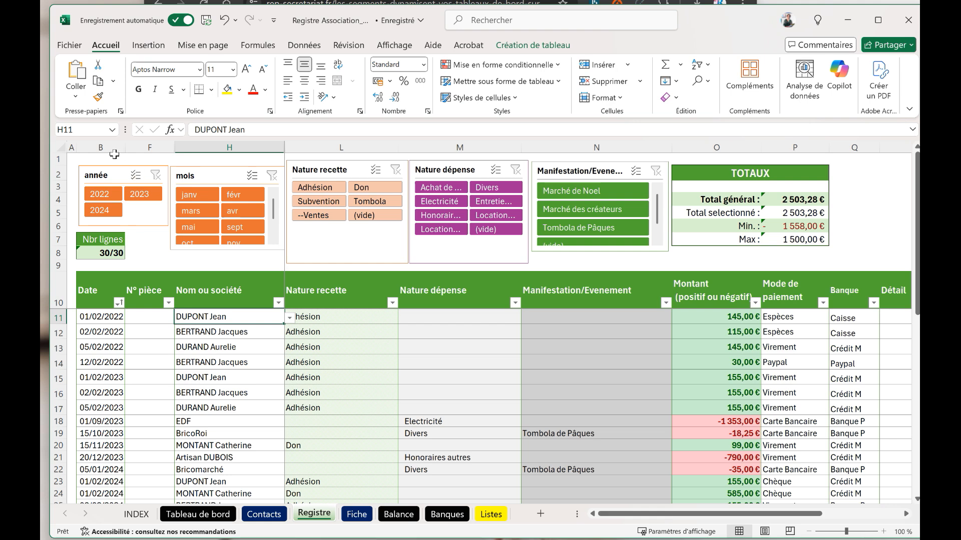
- Widen the Date column slightly and unhide the Exercice column next to it
drag(123, 151, 129, 151)
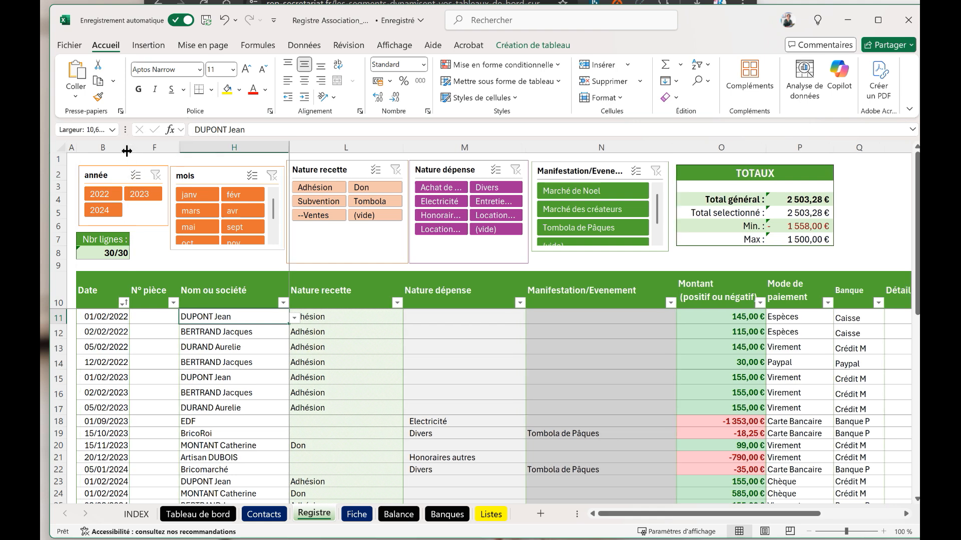
double_click(132, 151)
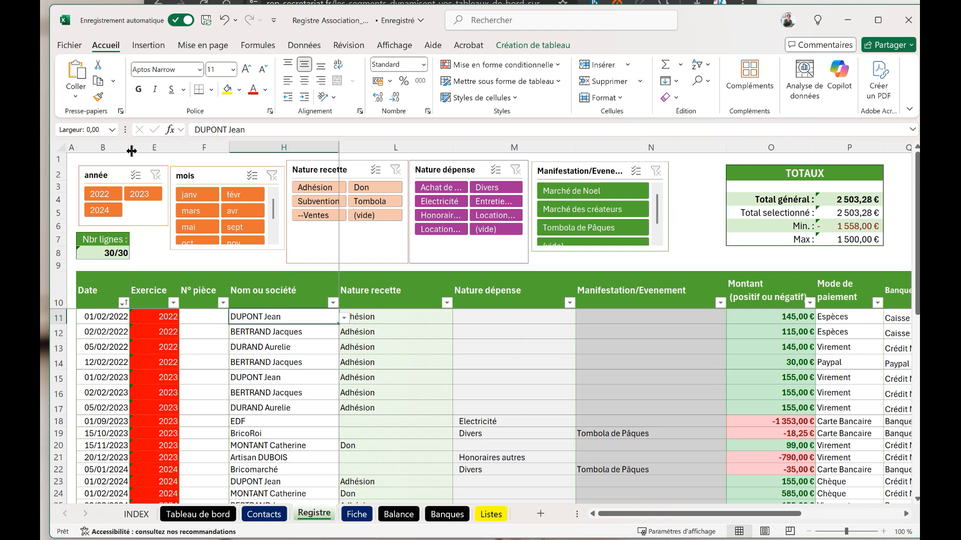
- Unhide the année and mois columns beside Date to inspect their cells, and hide them again together with Exercice
double_click(131, 151)
double_click(131, 152)
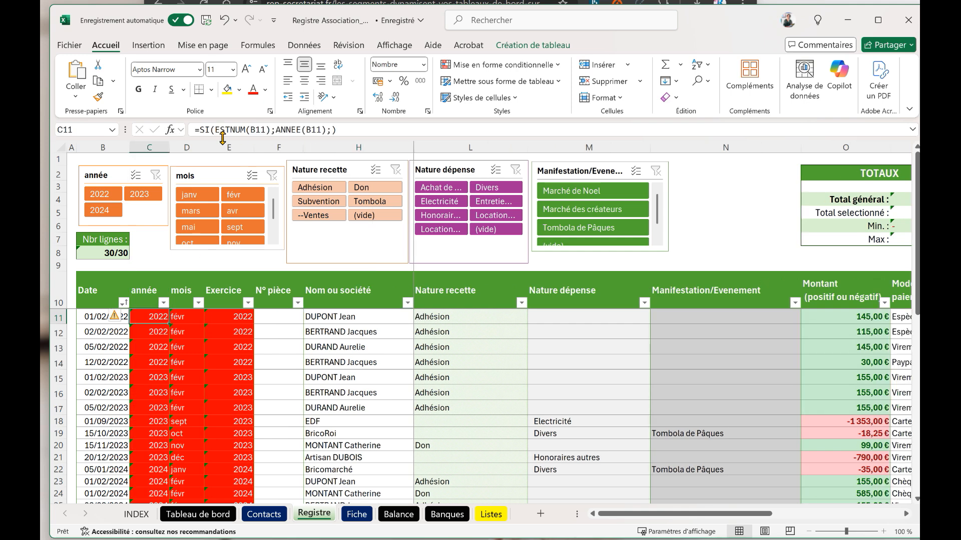
click(96, 316)
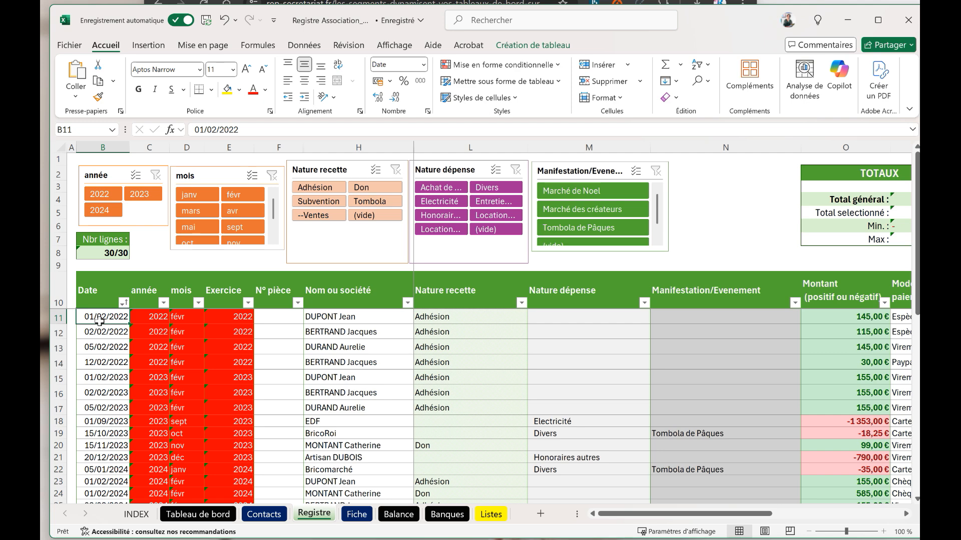
click(178, 316)
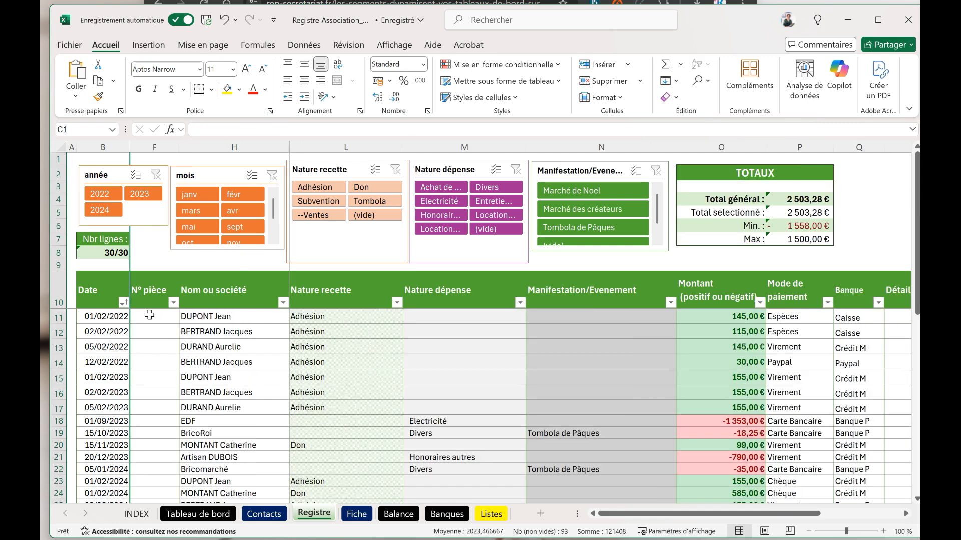
click(149, 315)
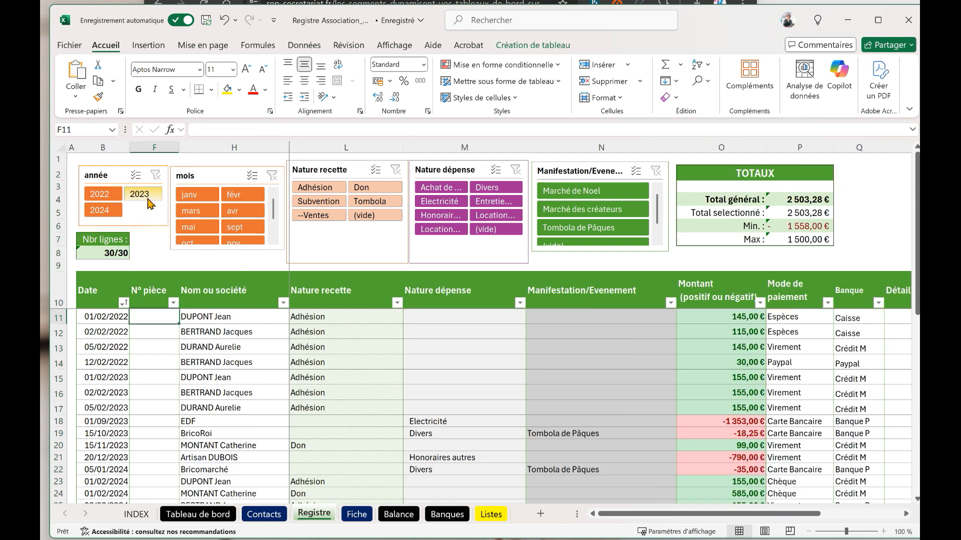
- Examine the formulas behind Total général and Total selectionné in the TOTAUX block without changing them
click(438, 320)
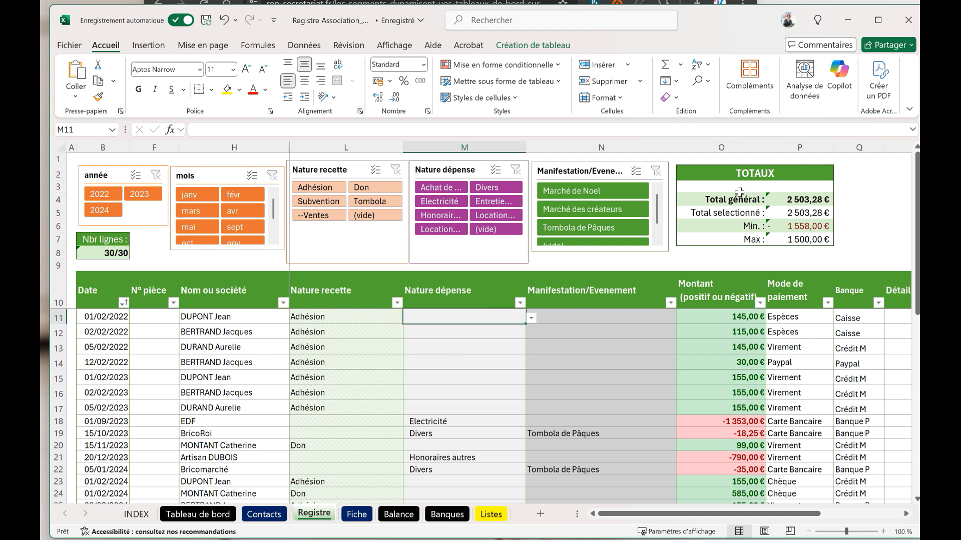
click(789, 201)
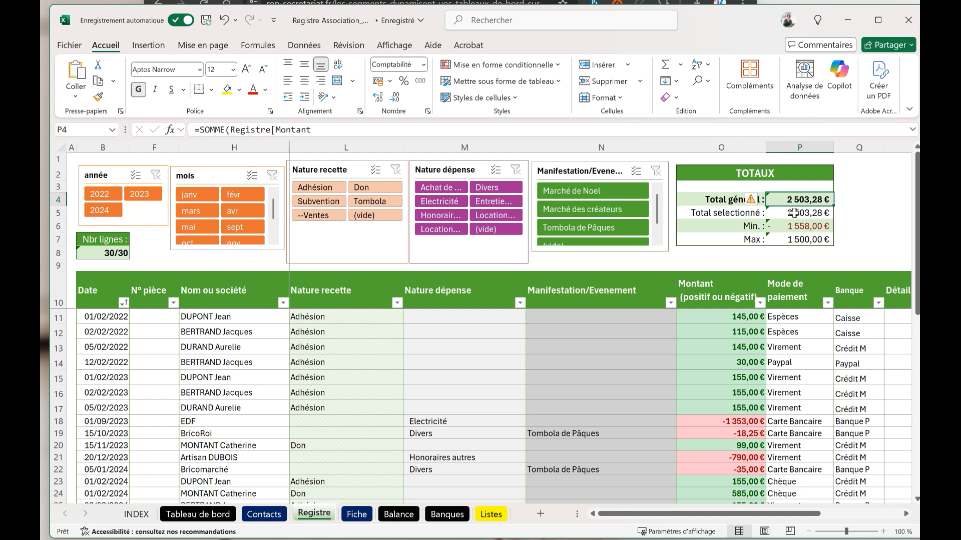
click(796, 213)
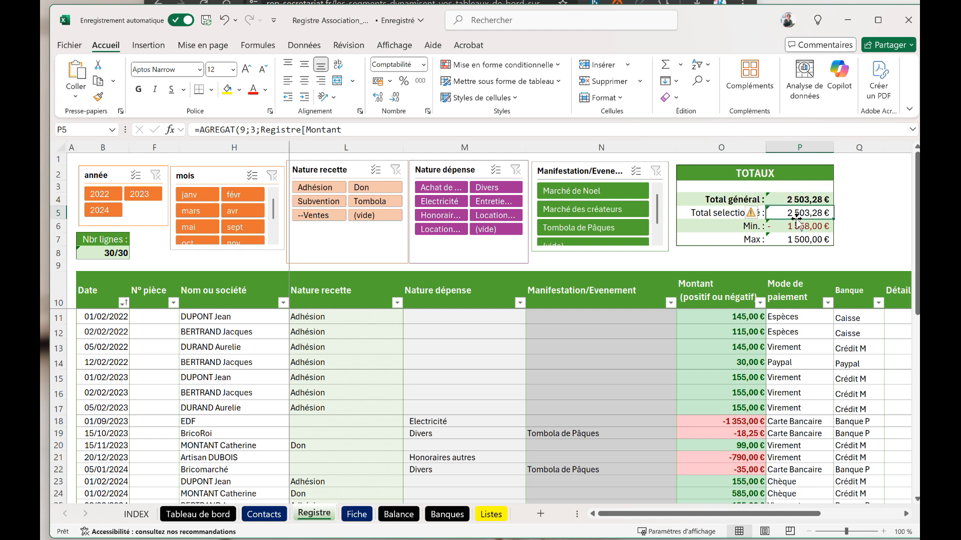
click(240, 130)
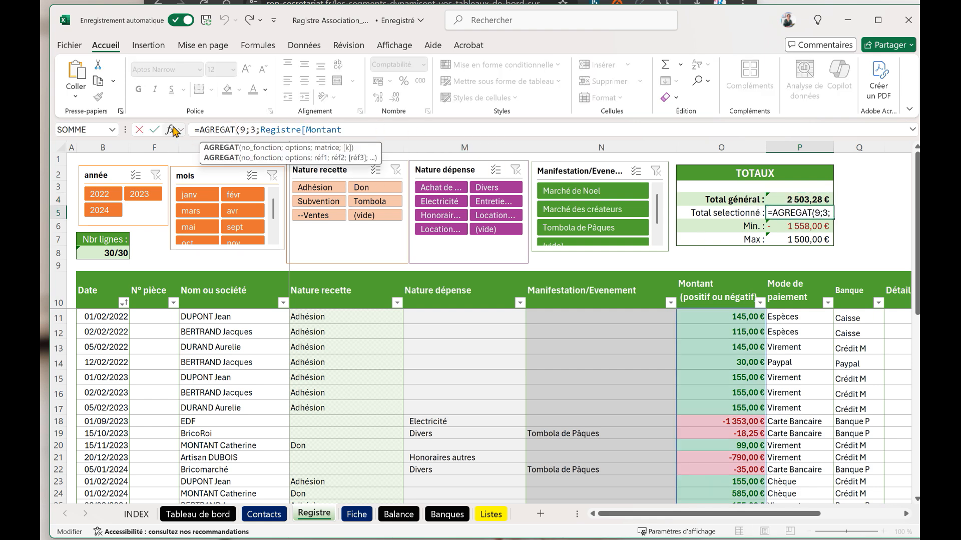
key(Escape)
click(804, 259)
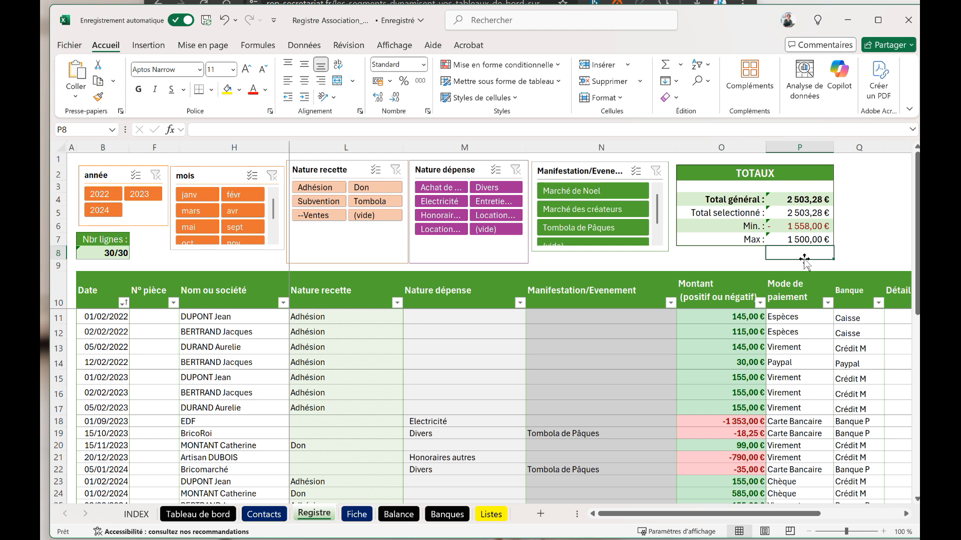
click(450, 335)
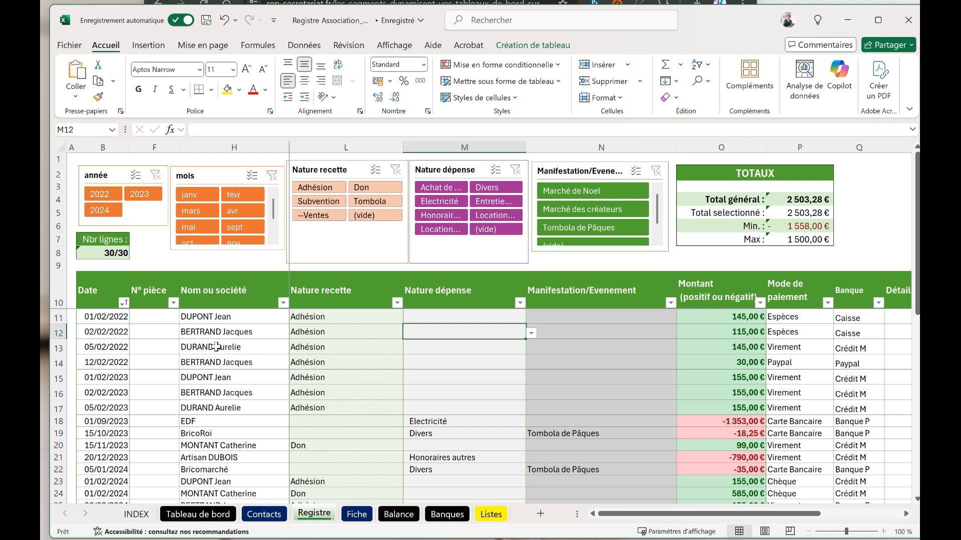
click(204, 336)
- View the Tableau de bord sheet, and open the Contacts sheet
click(184, 515)
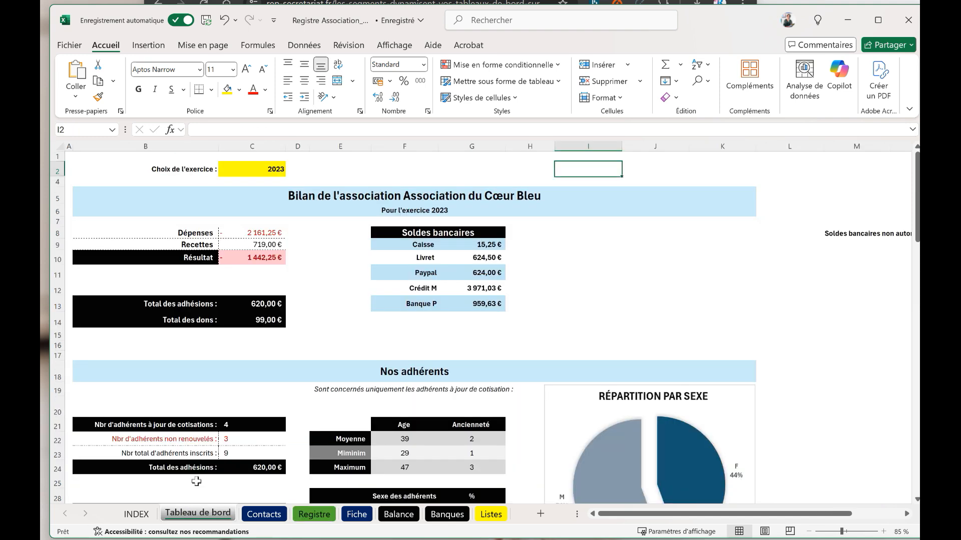
click(272, 515)
click(314, 515)
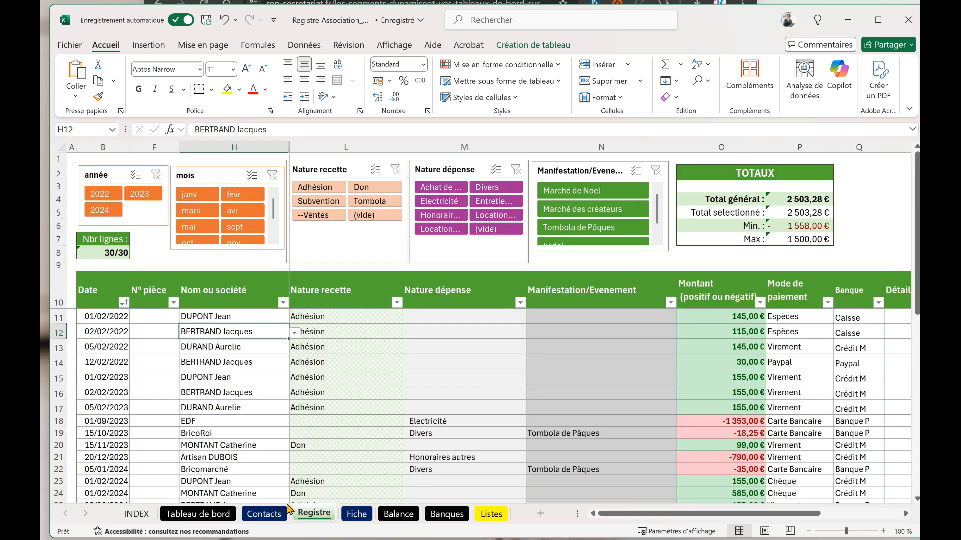
click(263, 515)
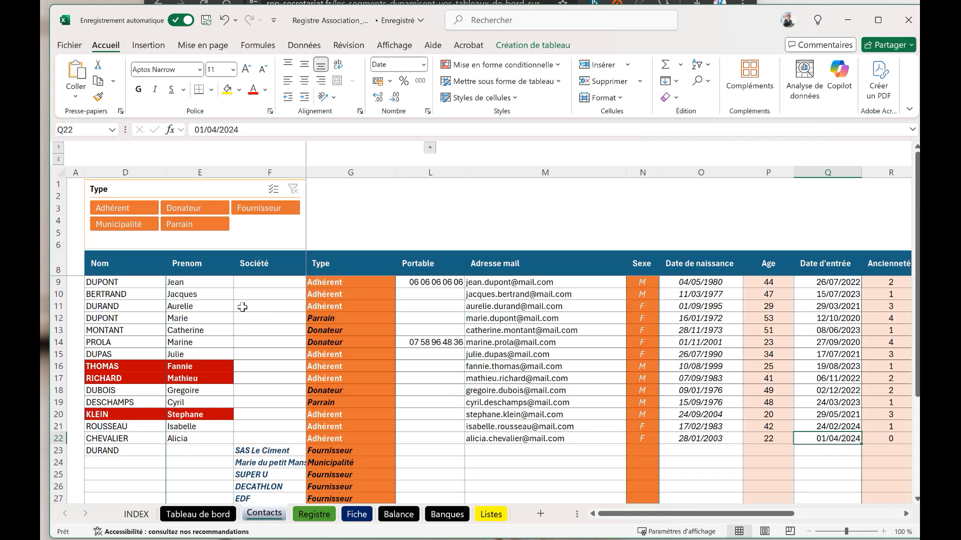
- Insert a Ville slicer for the contacts table, place it above the table and widen it to about 12,33 cm
click(253, 284)
click(515, 48)
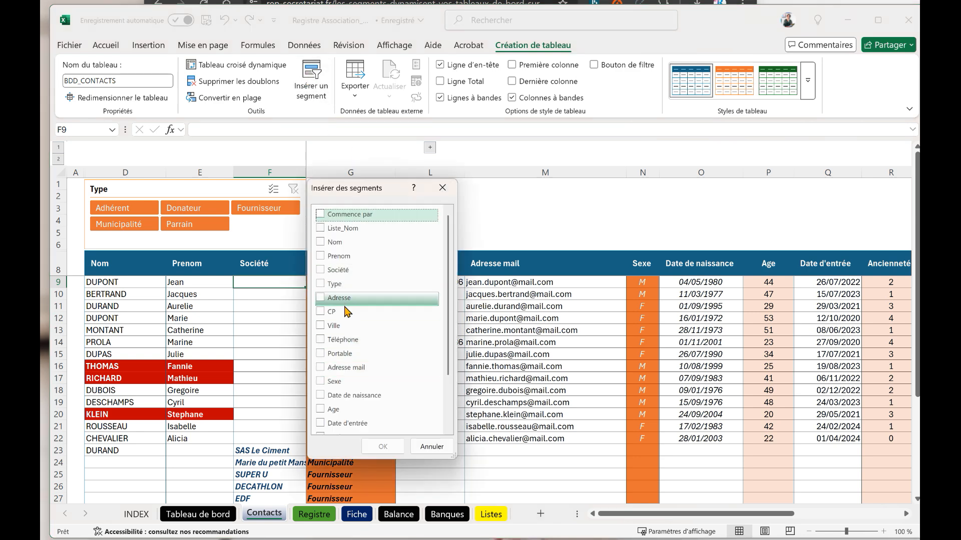
click(332, 325)
click(382, 447)
drag(242, 288, 491, 167)
drag(502, 268, 675, 231)
- Give the Ville slicer 3 columns, 0,5 cm high buttons and the green style, and shorten it to about 2,81 cm
click(698, 62)
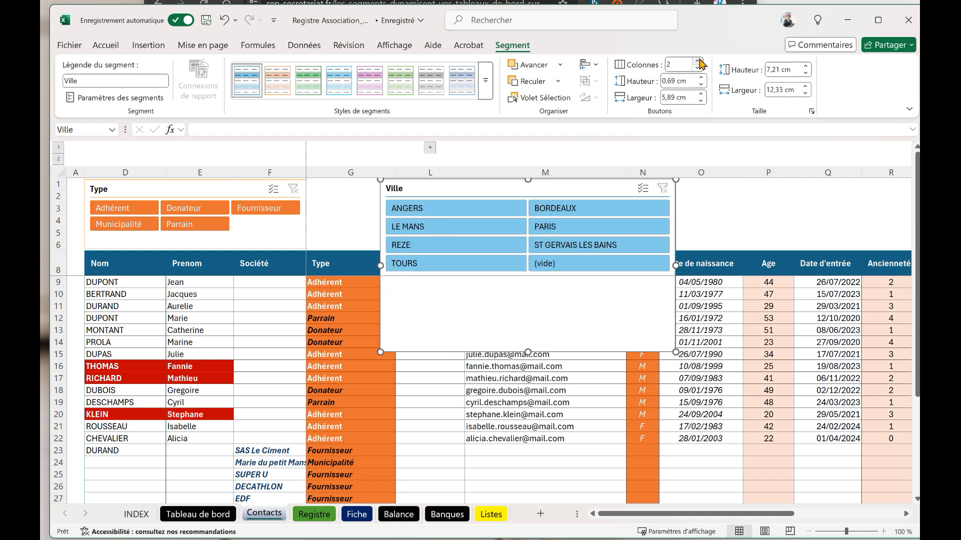
click(699, 62)
drag(528, 353, 517, 256)
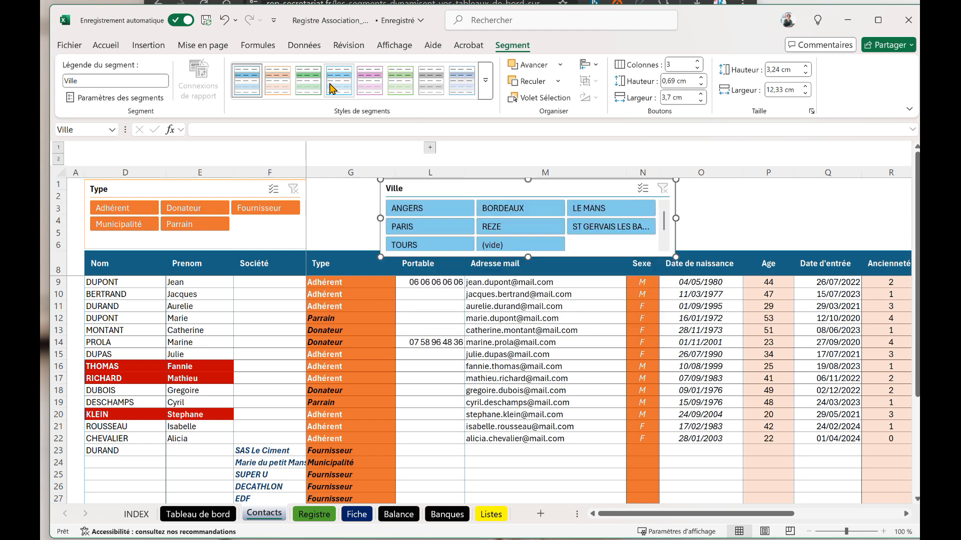
click(308, 80)
click(429, 381)
- Filter the contacts by PARIS with the Ville slicer, clear the filter and deselect the slicer
click(421, 205)
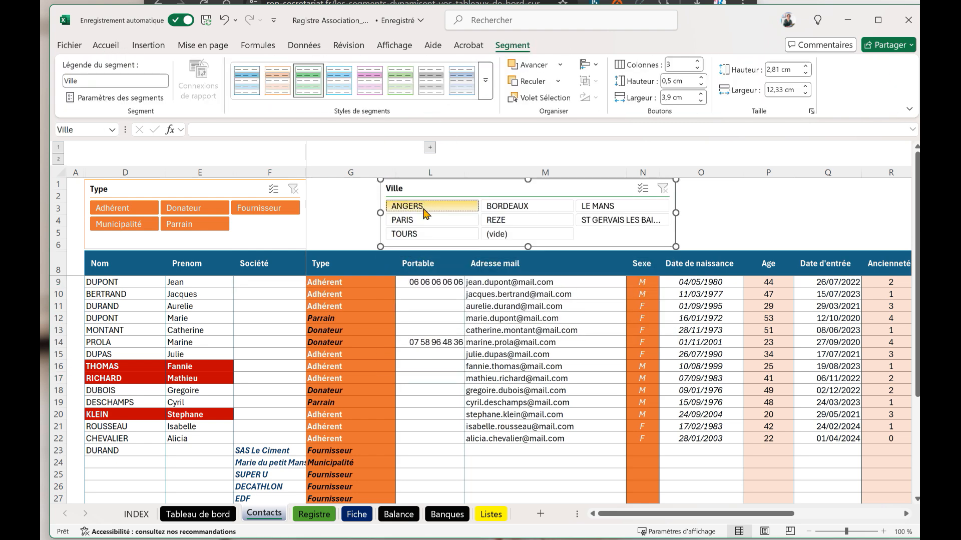
click(661, 188)
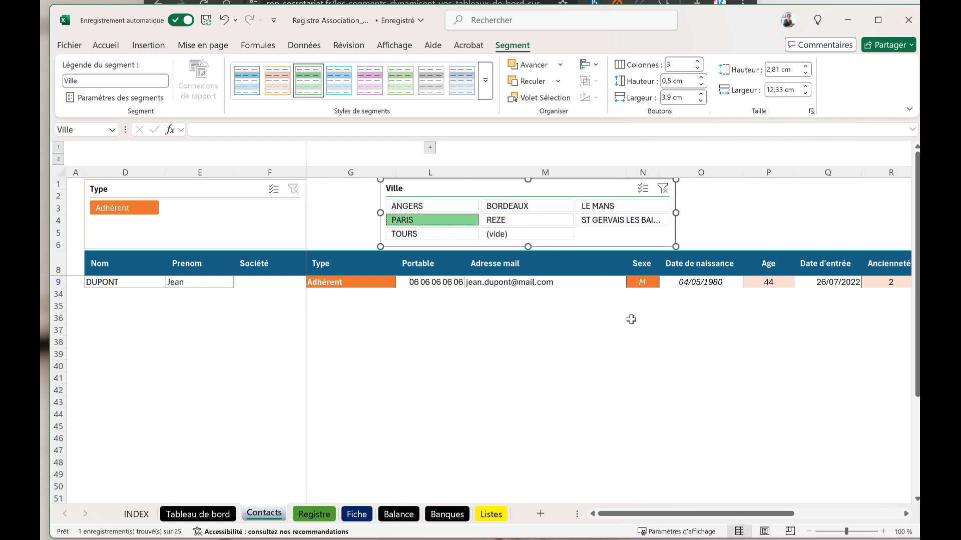
click(661, 188)
click(205, 318)
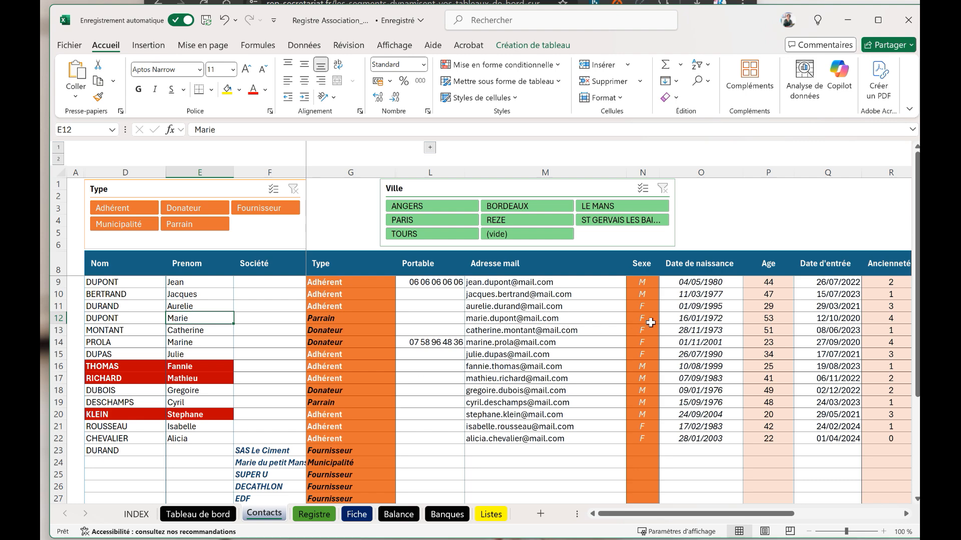
drag(689, 513, 626, 486)
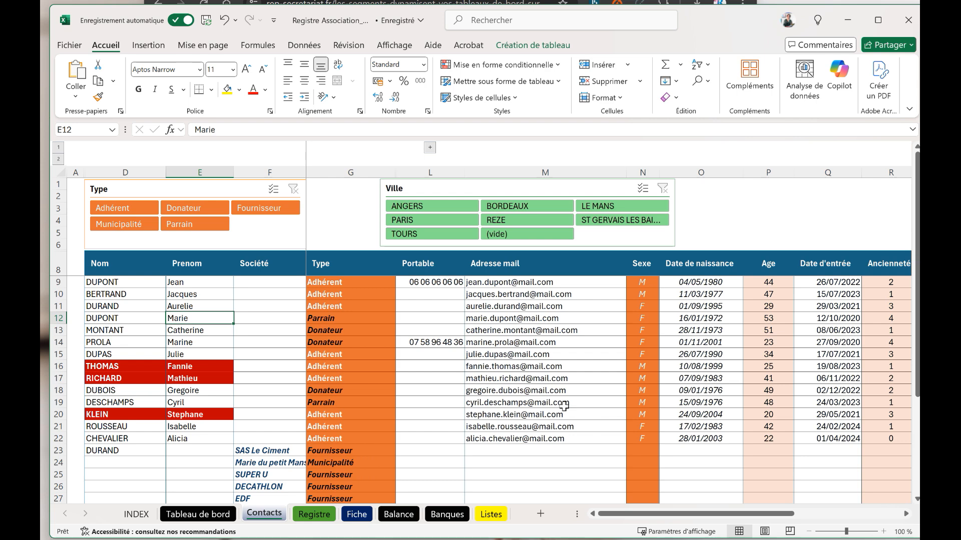
- Delete the Ville slicer from the Contacts sheet
click(401, 188)
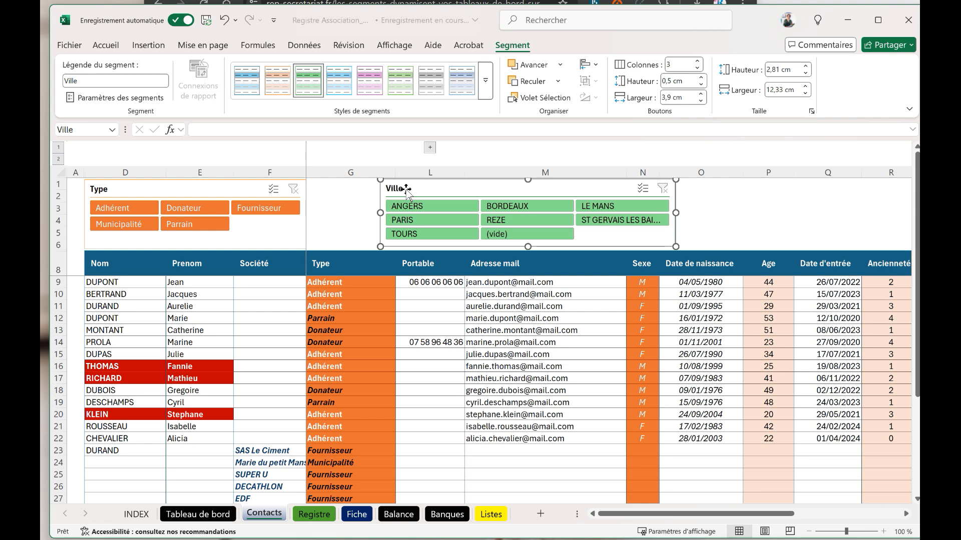
key(Delete)
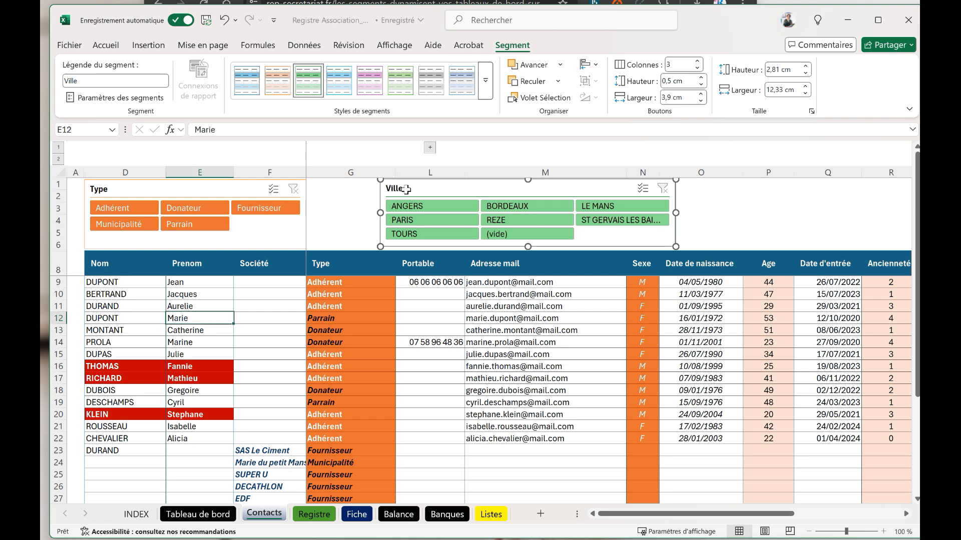
click(169, 296)
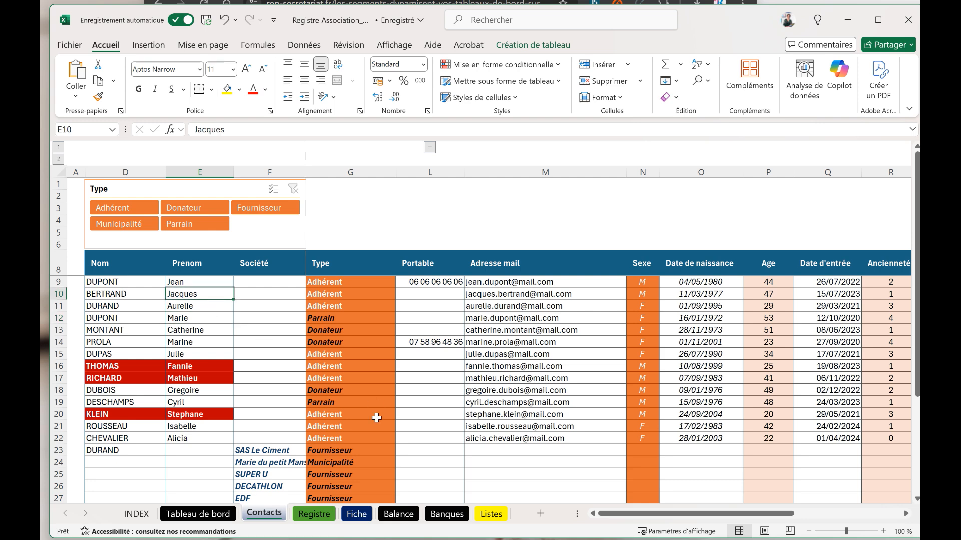
- On the Balance sheet, review the detailed balance and filter it by Exercice 2024 and the Tombola de Pâques event
click(322, 515)
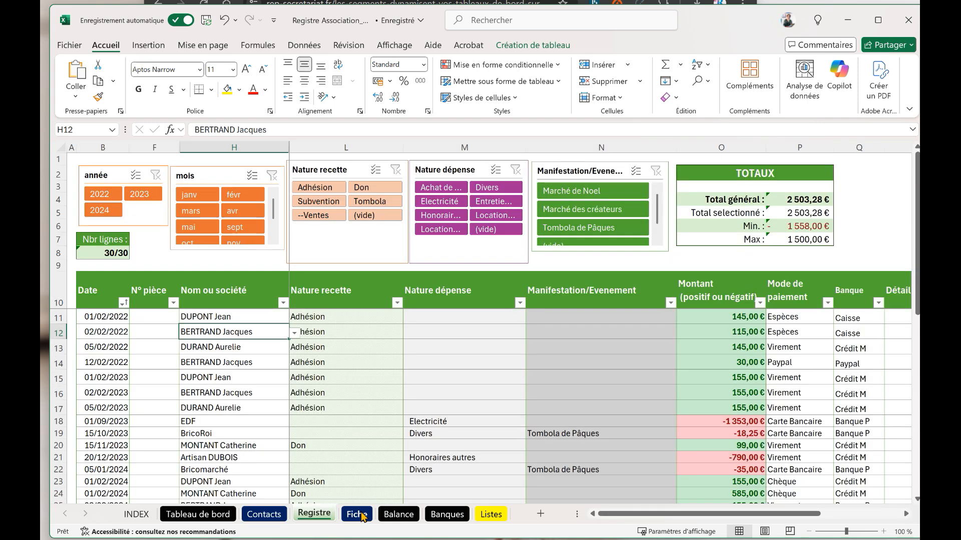
click(358, 515)
click(394, 518)
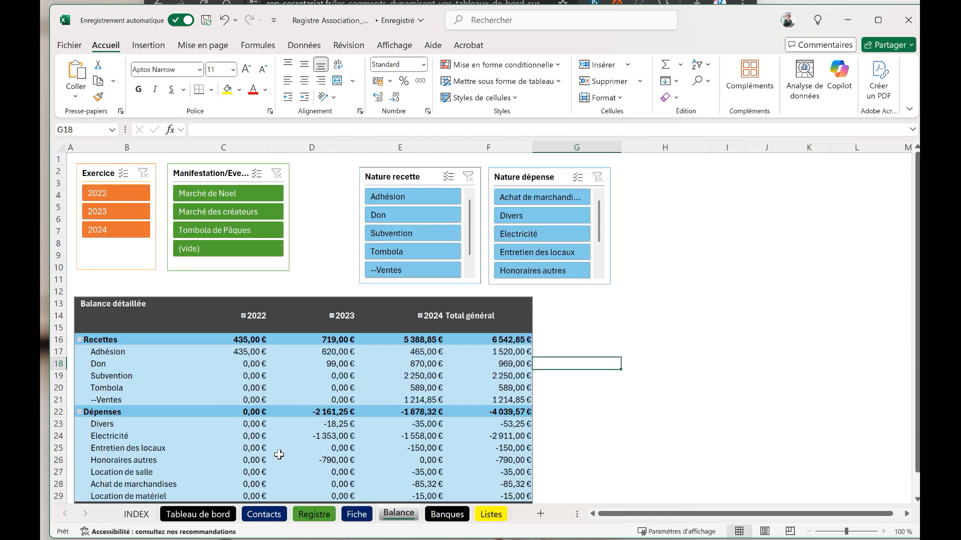
scroll(188, 418, down, 3)
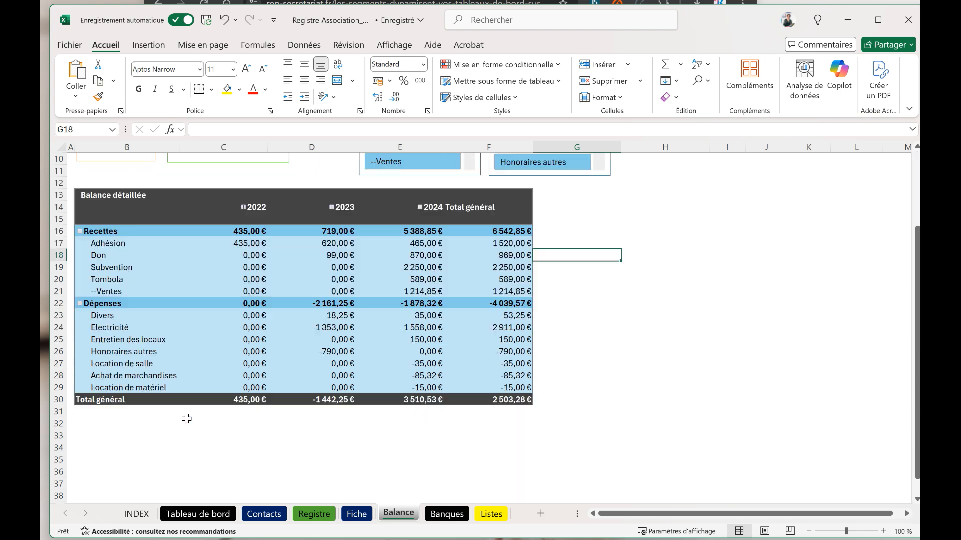
scroll(189, 370, up, 3)
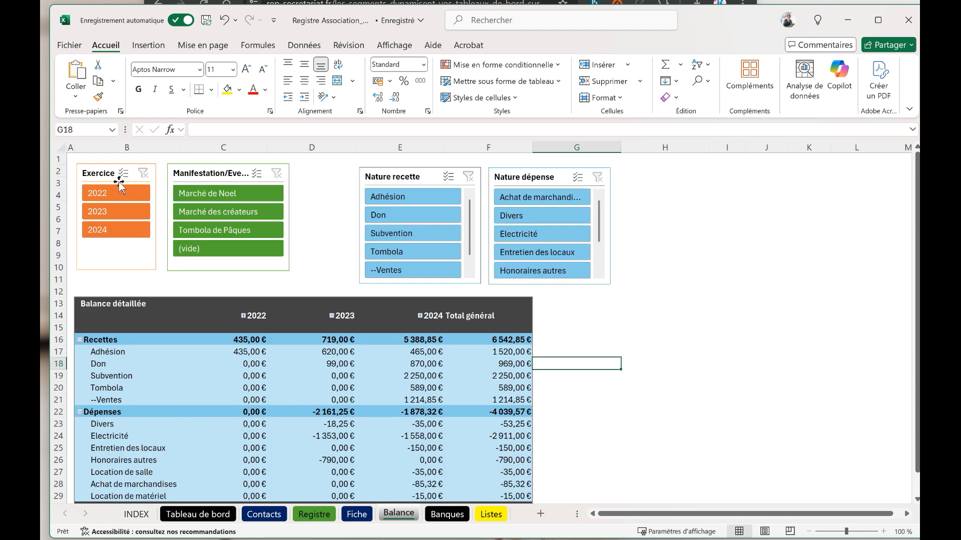
click(125, 230)
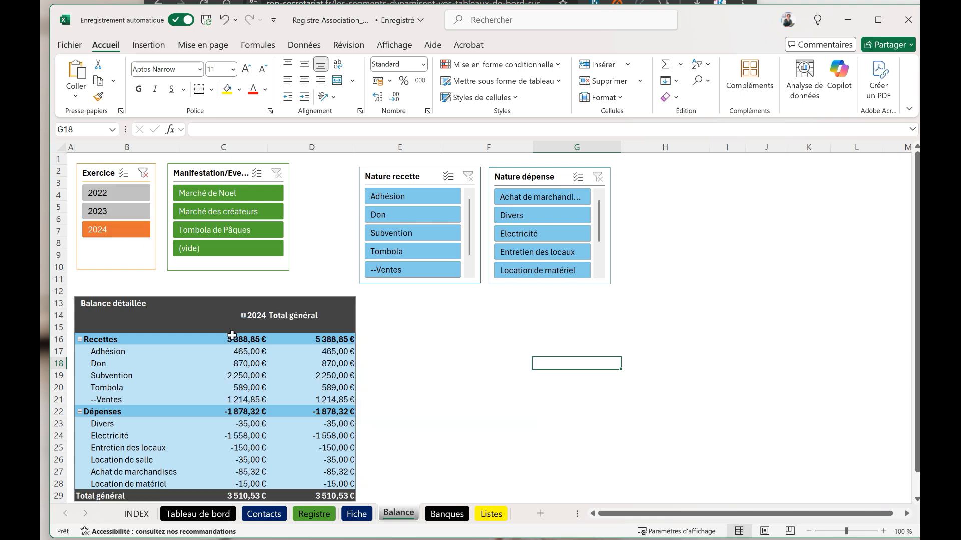
click(230, 234)
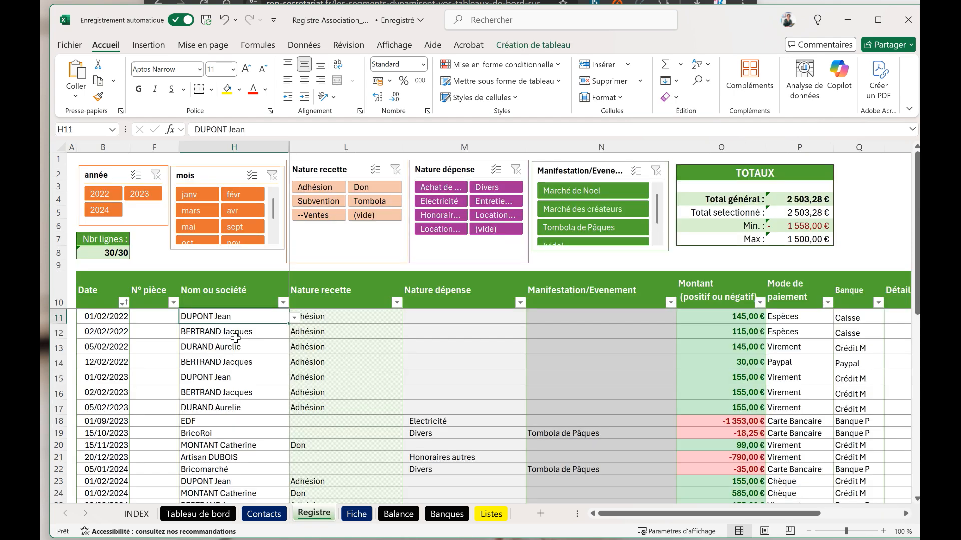
click(234, 333)
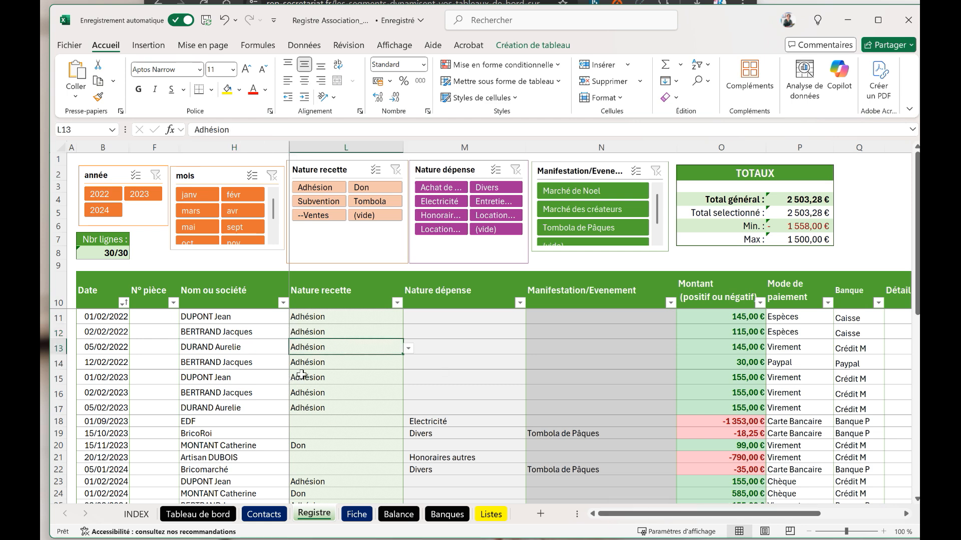
click(226, 326)
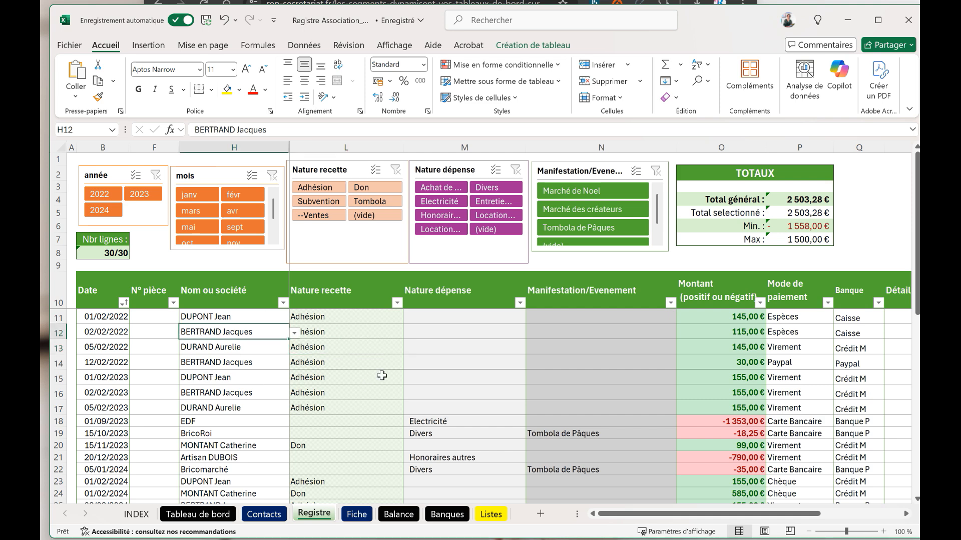
click(387, 337)
click(469, 334)
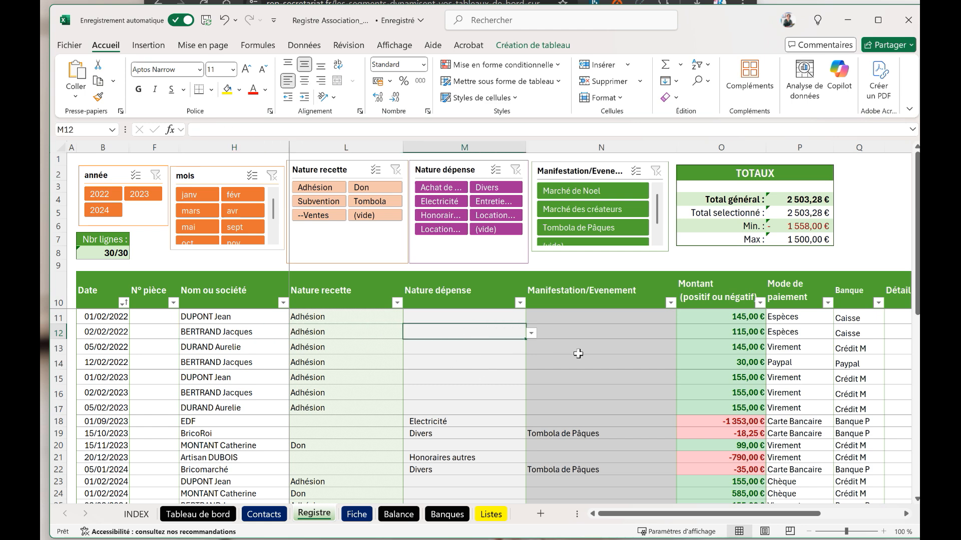
click(531, 334)
click(531, 334)
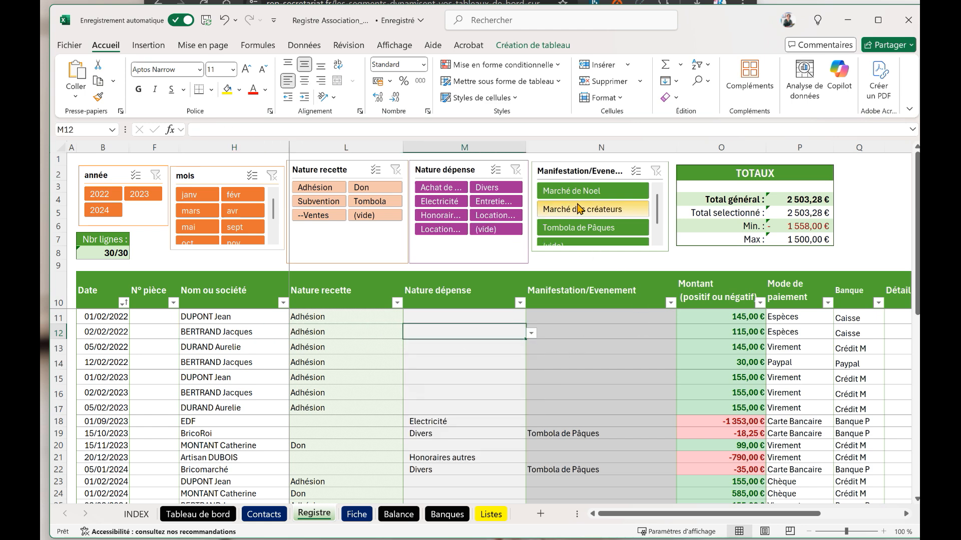
click(594, 200)
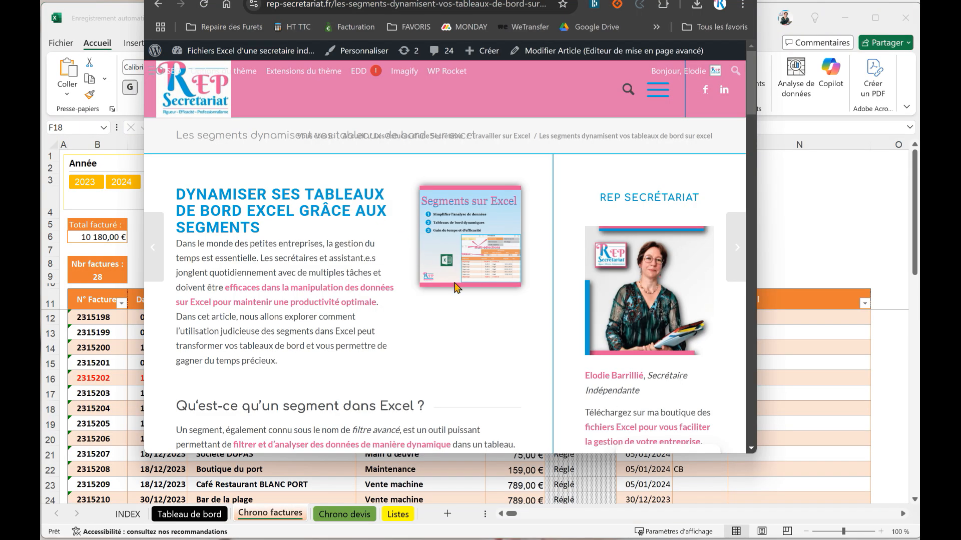
- Switch to the browser and look through the rep-secretariat.fr article on dynamising Excel dashboards with slicers
scroll(479, 324, down, 5)
scroll(479, 324, up, 3)
scroll(479, 324, down, 7)
scroll(479, 323, down, 12)
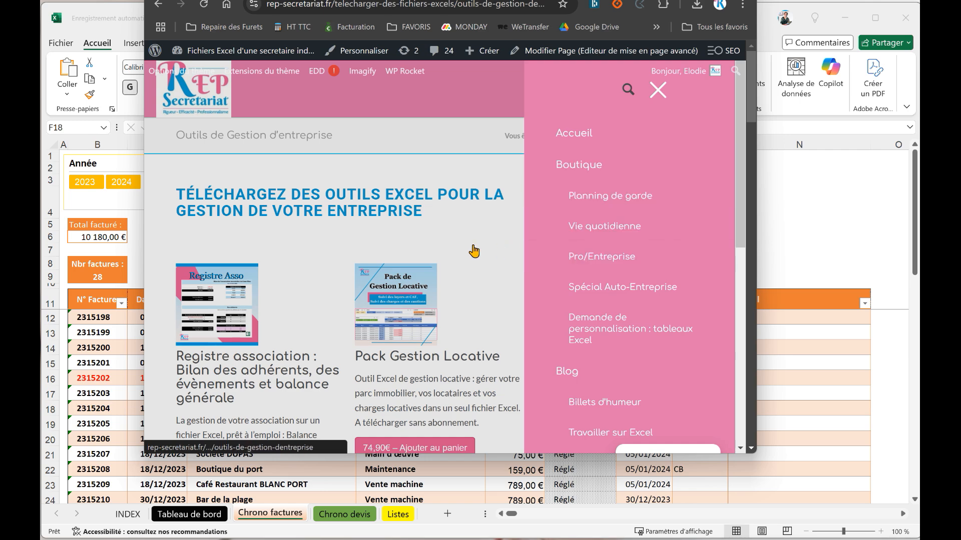
- Close the site's navigation overlay and browse the Excel tools offered on the Outils de Gestion d'entreprise page
click(423, 160)
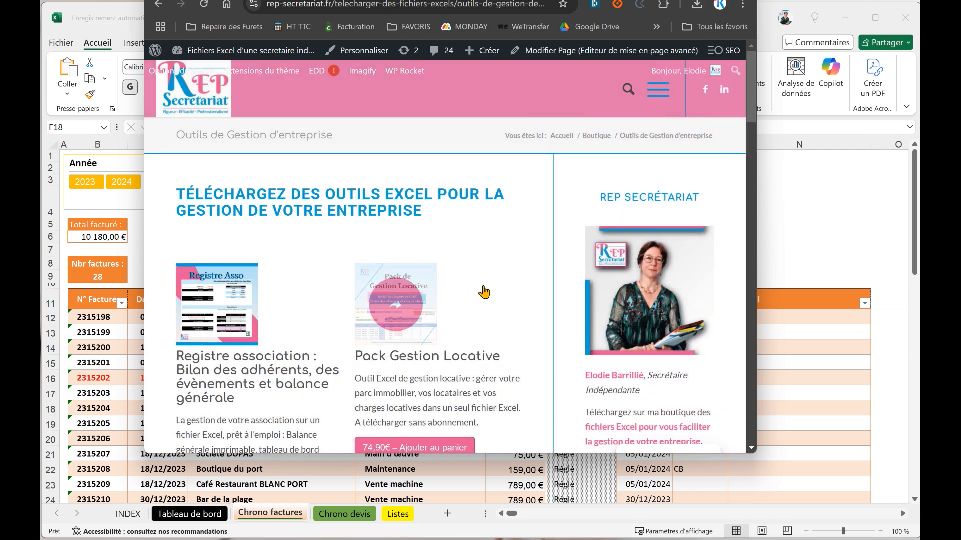
scroll(484, 290, down, 5)
scroll(485, 289, up, 5)
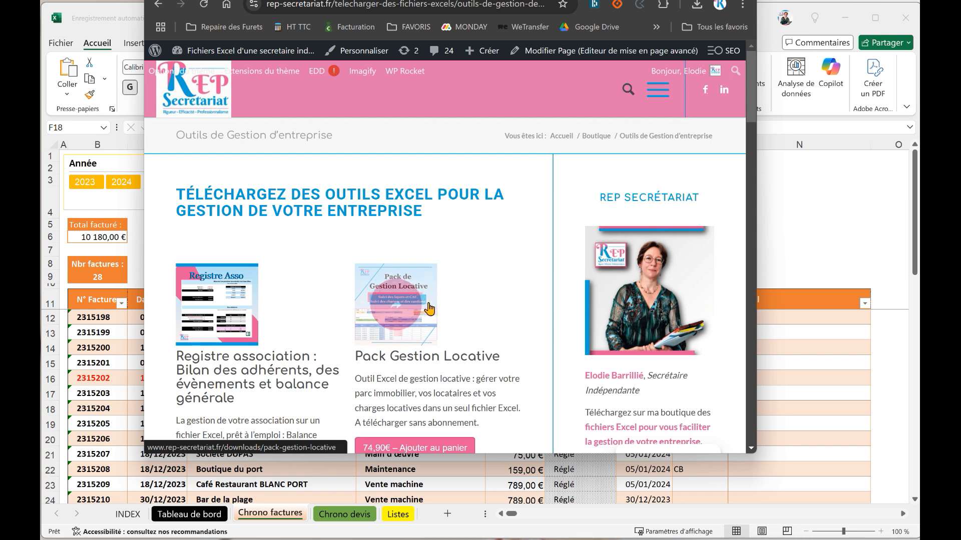